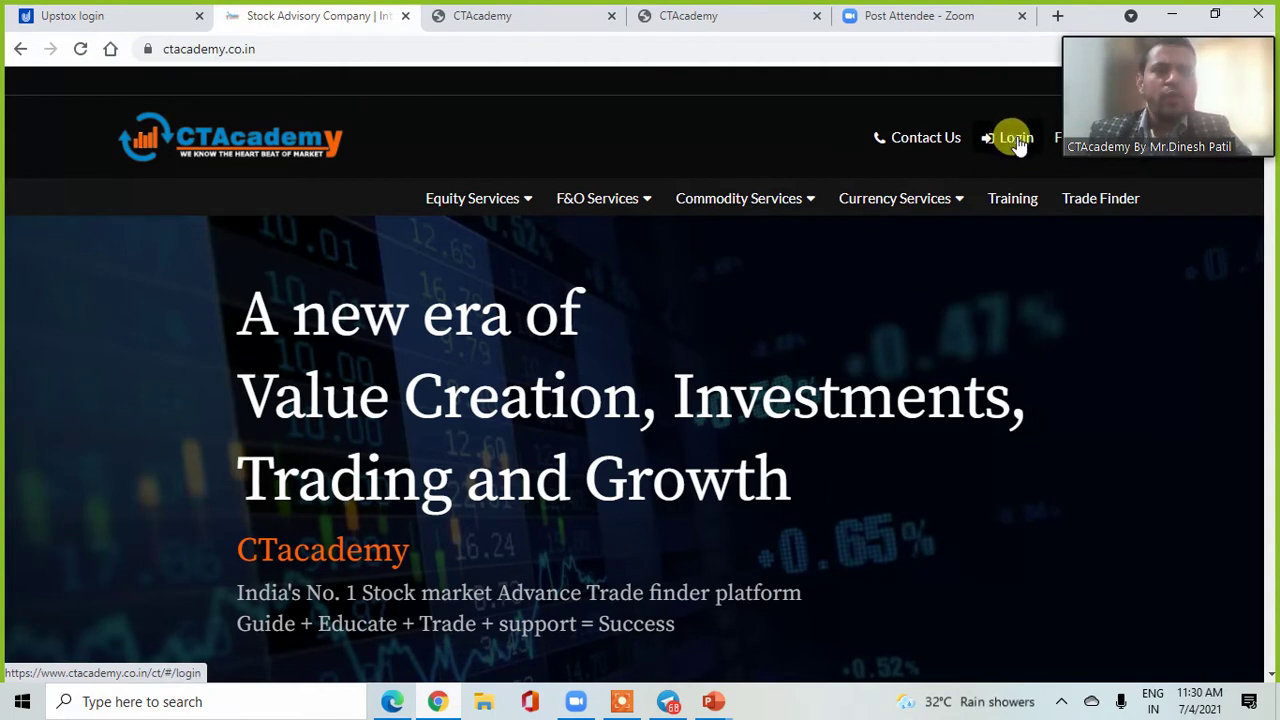
Open the CTAcademy login page and sign in with the already filled-in credentials.
{"action": "left_click", "coordinate": [1016, 140]}
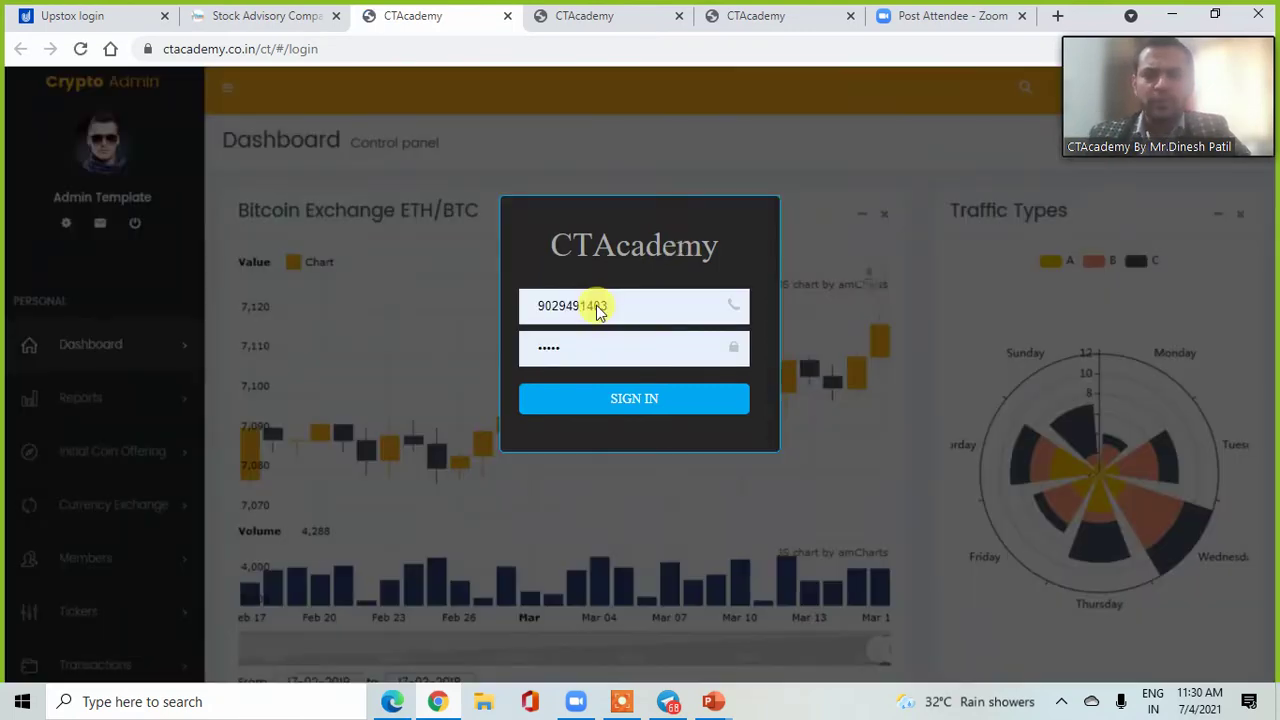
{"action": "left_click", "coordinate": [556, 350]}
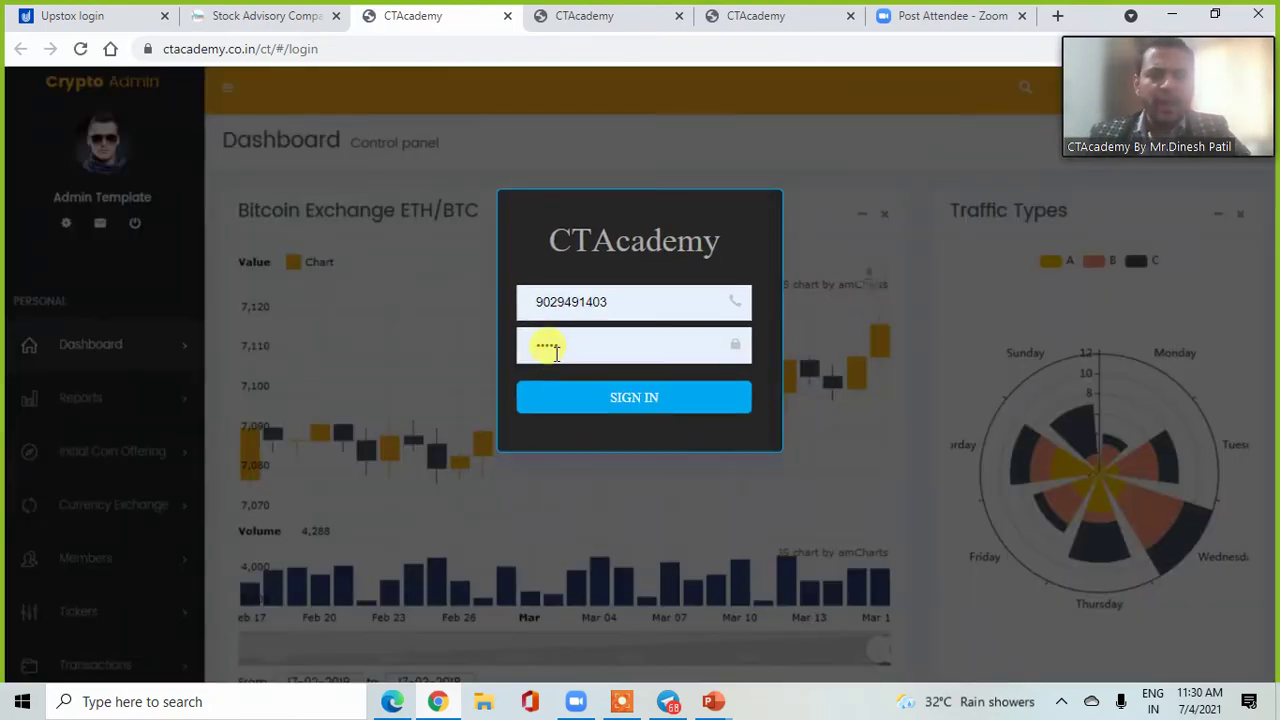
{"action": "left_click", "coordinate": [600, 404]}
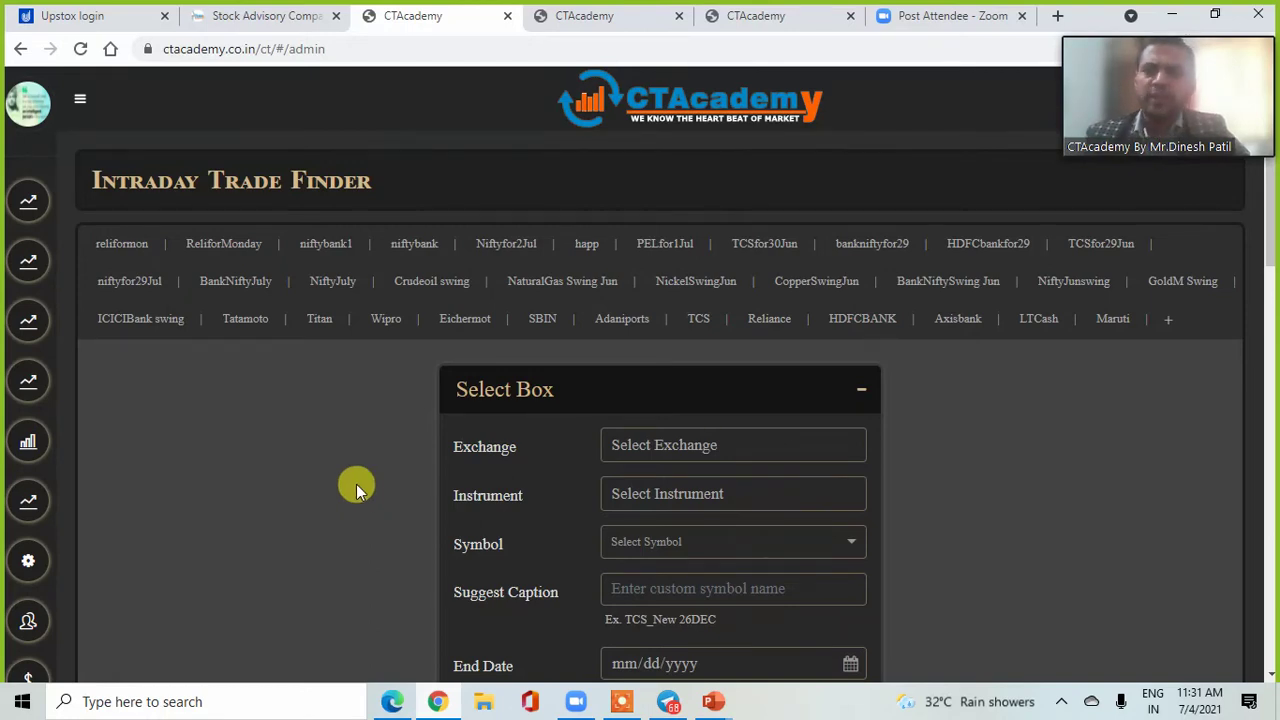
View the Positional Trade Finder page and return to the Intraday Trade Finder.
{"action": "left_click", "coordinate": [29, 263]}
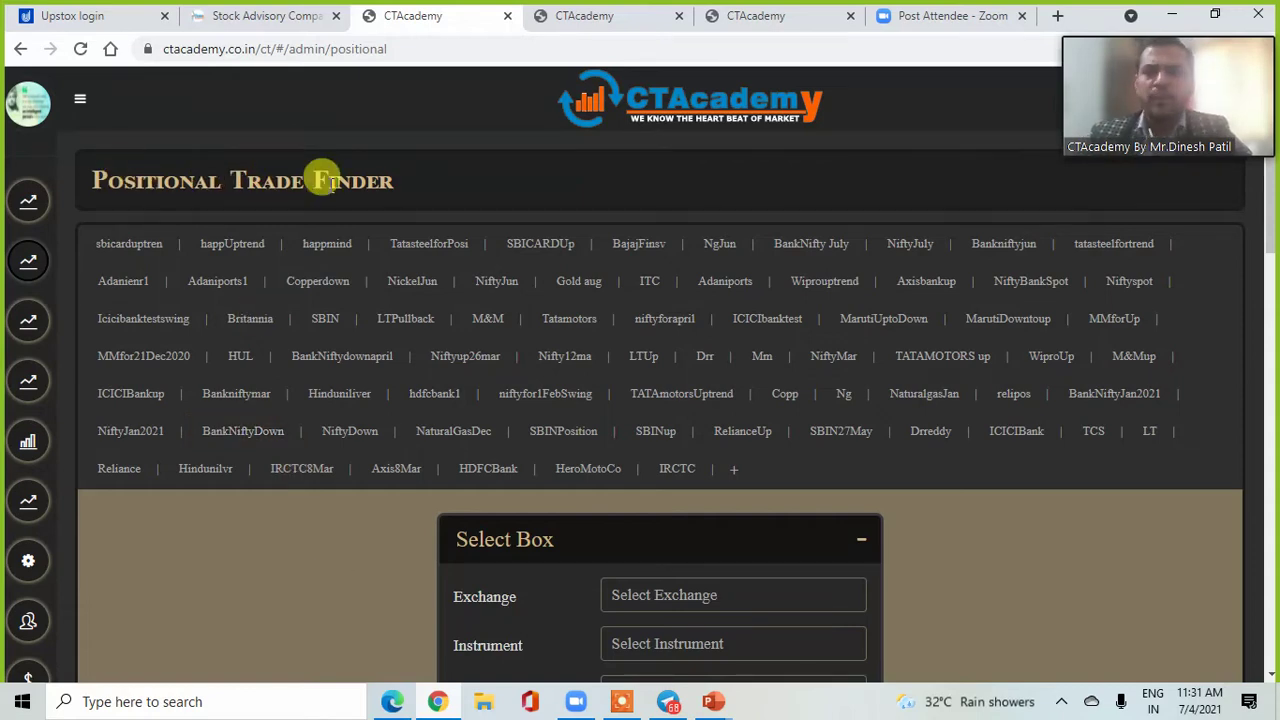
{"action": "left_click", "coordinate": [29, 202]}
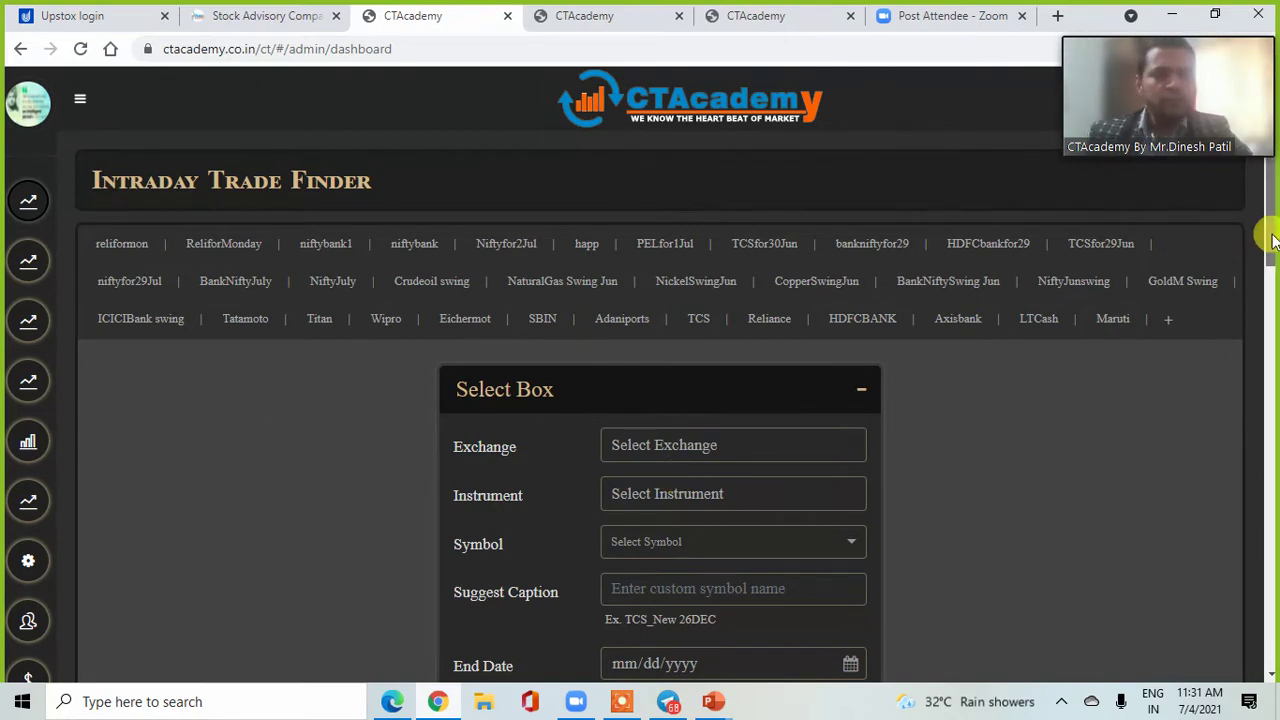
Choose NSE as the exchange, EQUITY as the instrument and RELIANCE as the symbol for the intraday trade.
{"action": "left_click_drag", "start_coordinate": [1272, 240], "coordinate": [1272, 272]}
{"action": "left_click", "coordinate": [690, 203]}
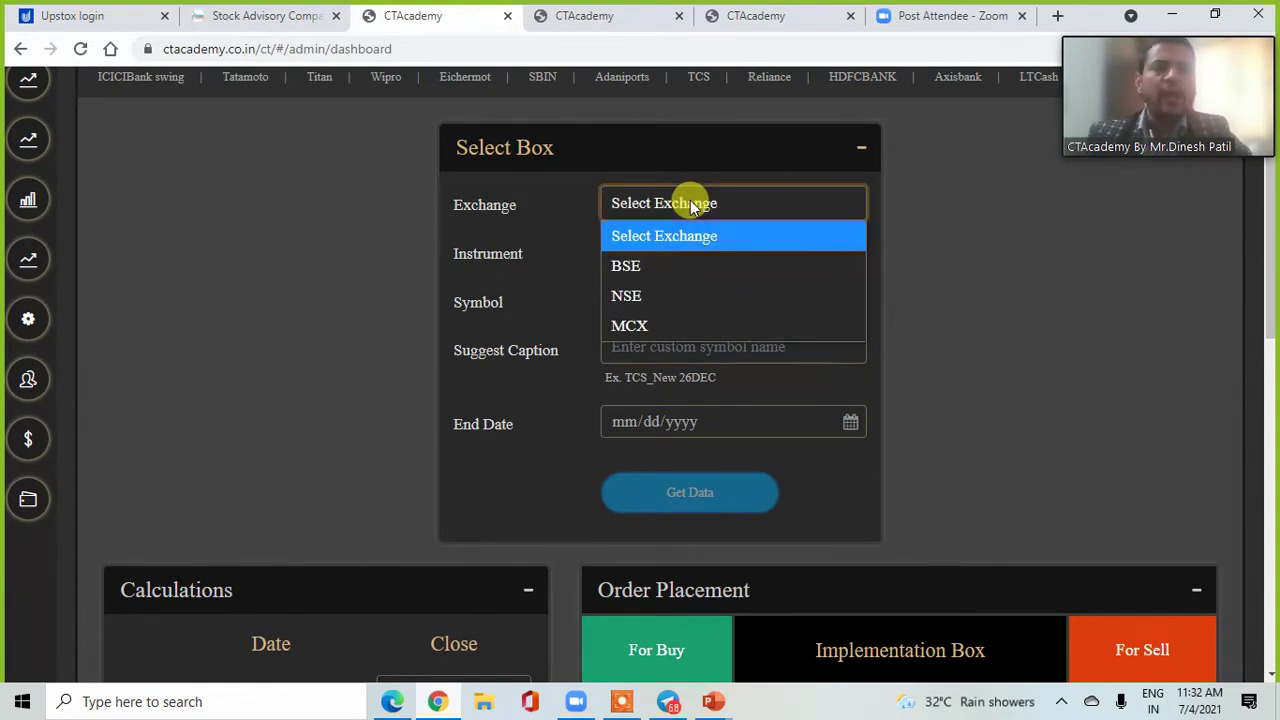
{"action": "left_click", "coordinate": [645, 310]}
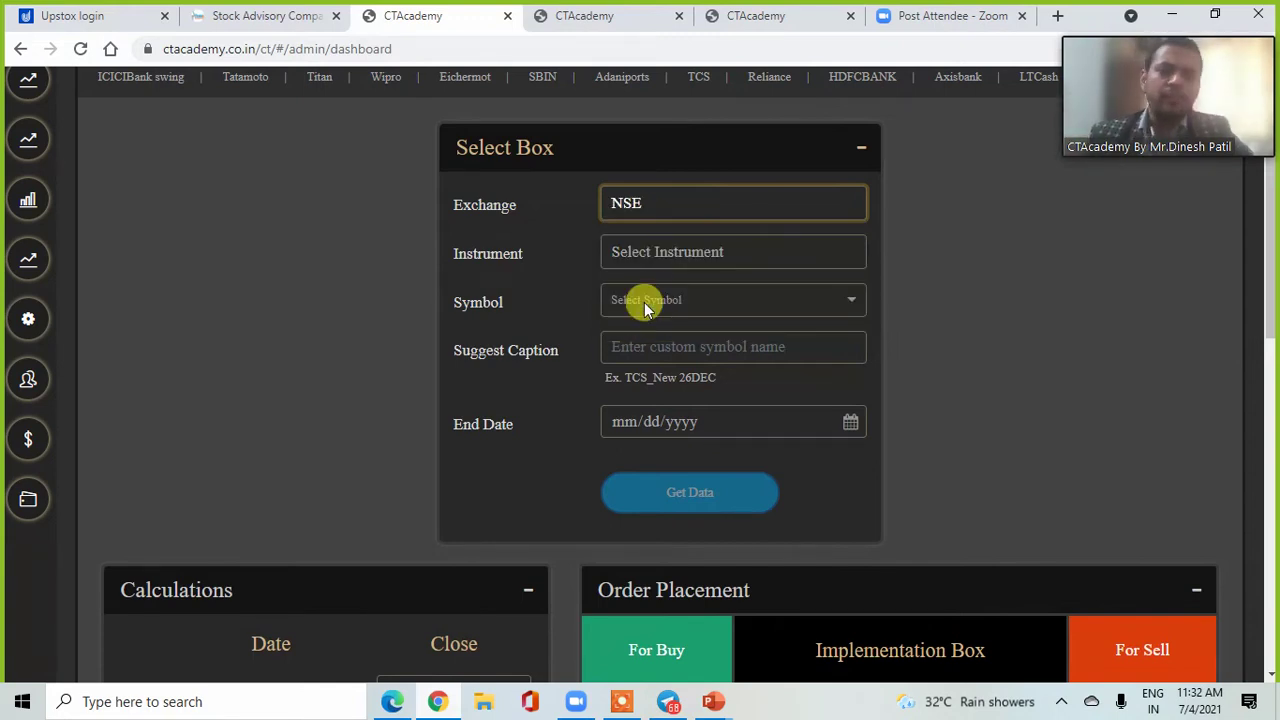
{"action": "left_click", "coordinate": [686, 251]}
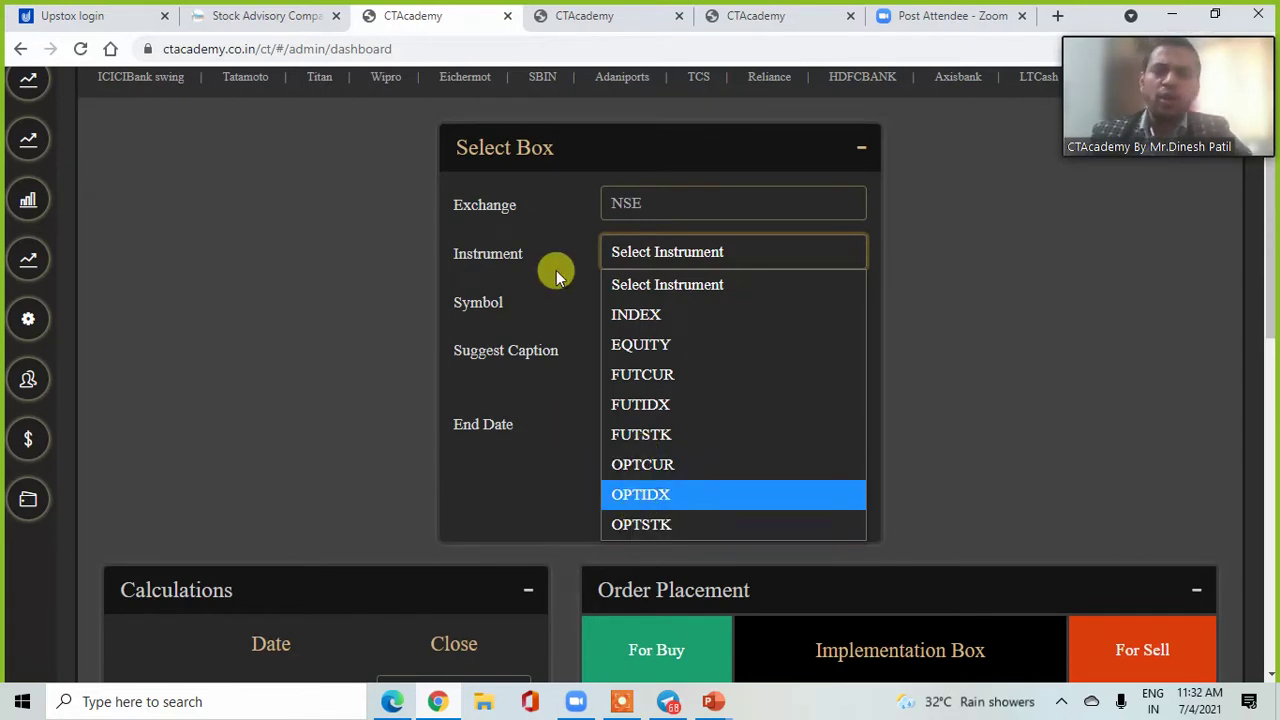
{"action": "left_click", "coordinate": [637, 342]}
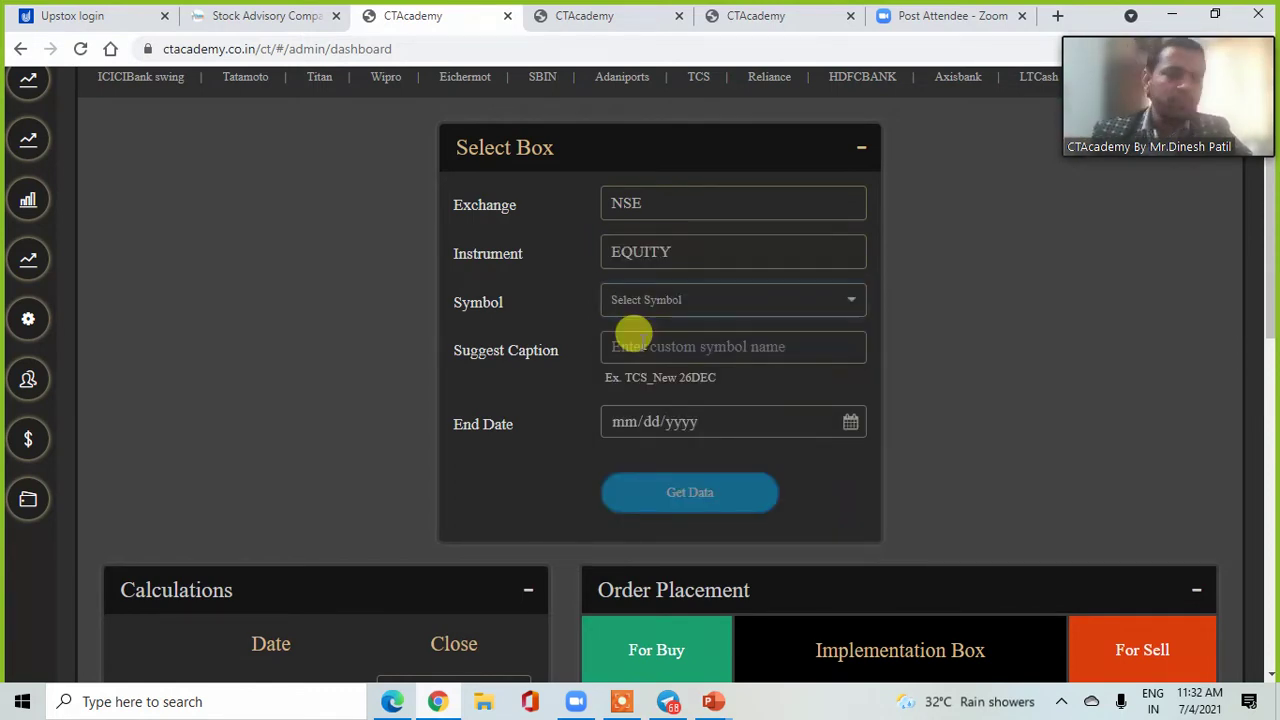
{"action": "left_click", "coordinate": [643, 302]}
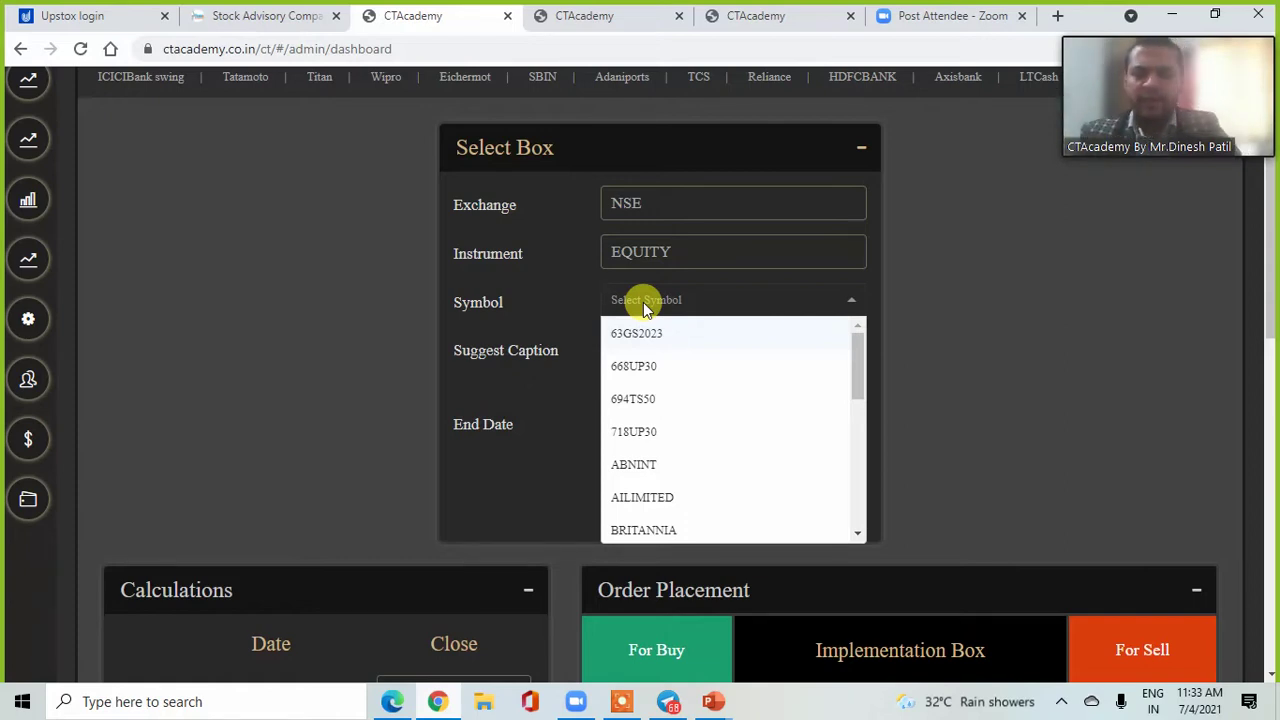
{"action": "type", "text": "reli"}
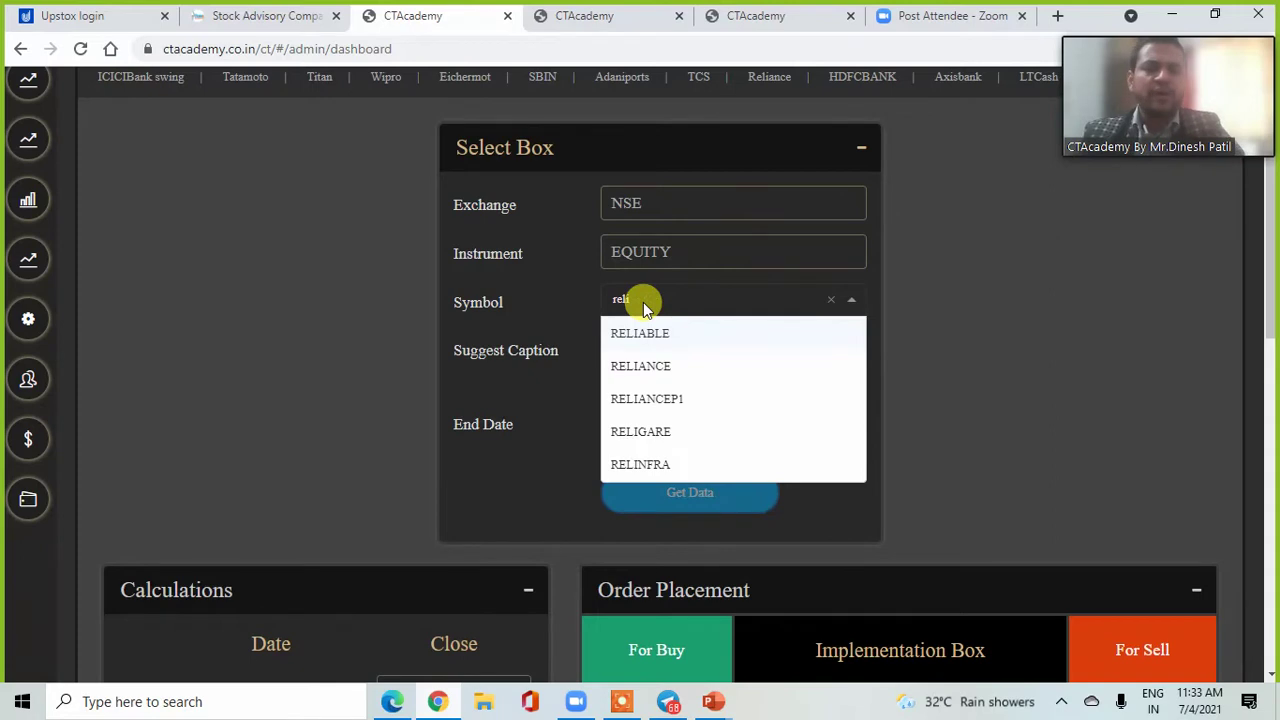
{"action": "left_click", "coordinate": [655, 368]}
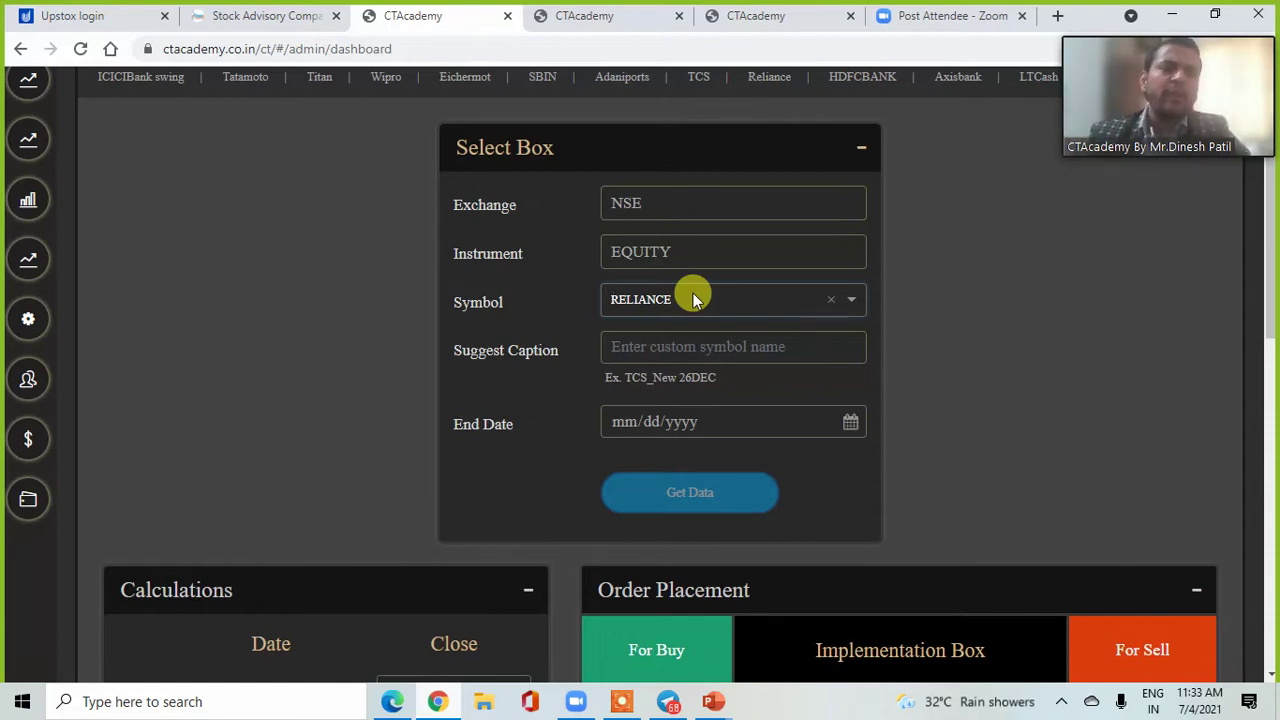
Enter "Relifor5Jul" as the suggested caption for the RELIANCE entry.
{"action": "left_click", "coordinate": [646, 336]}
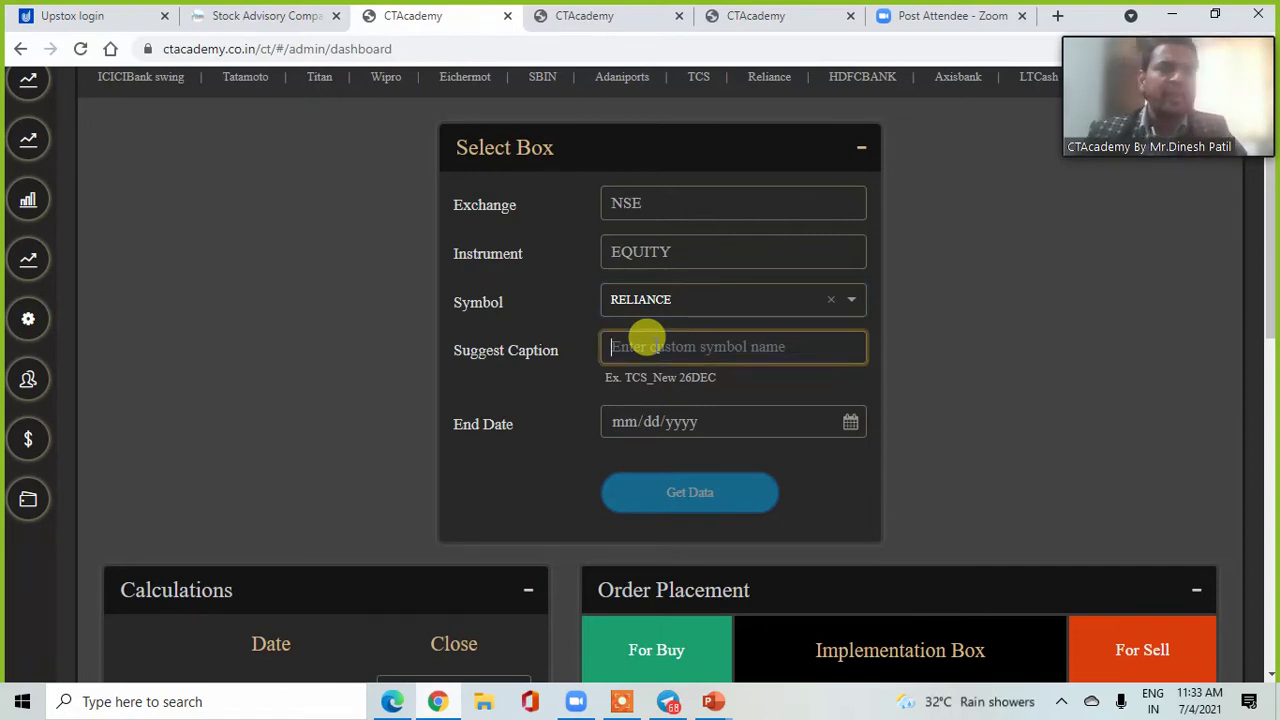
{"action": "type", "text": "Reli"}
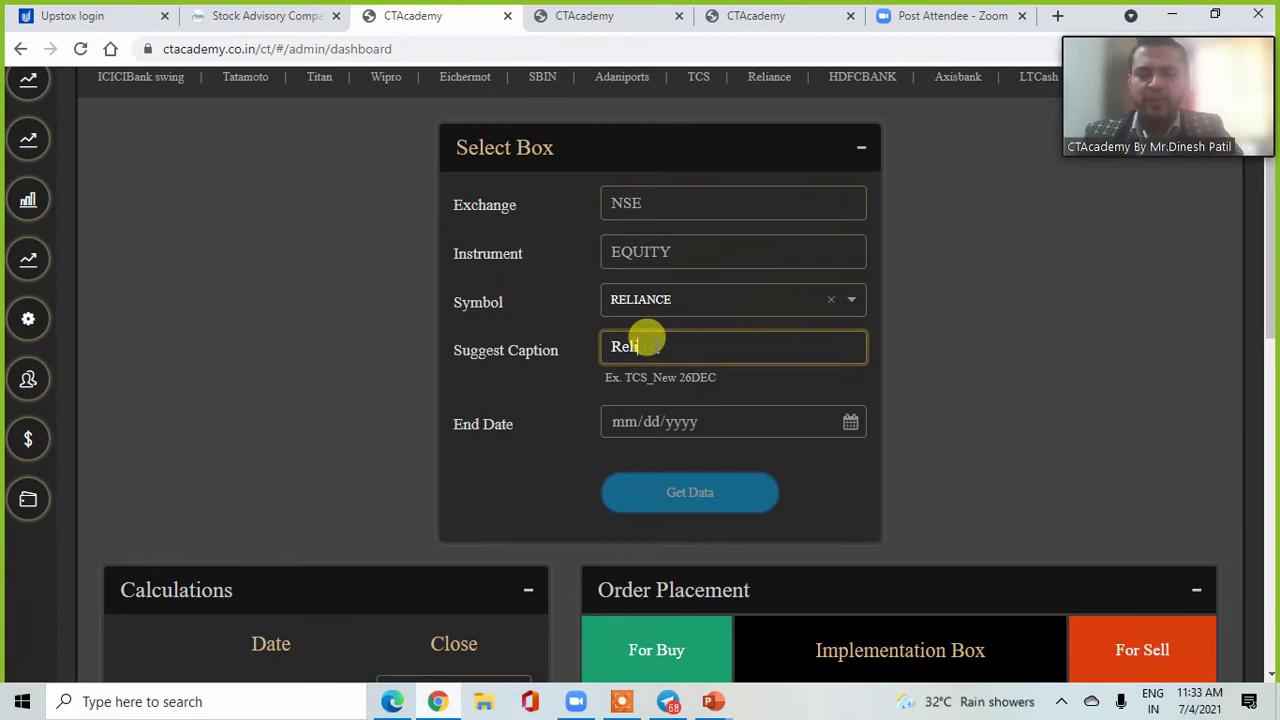
{"action": "key", "text": "BackSpace"}
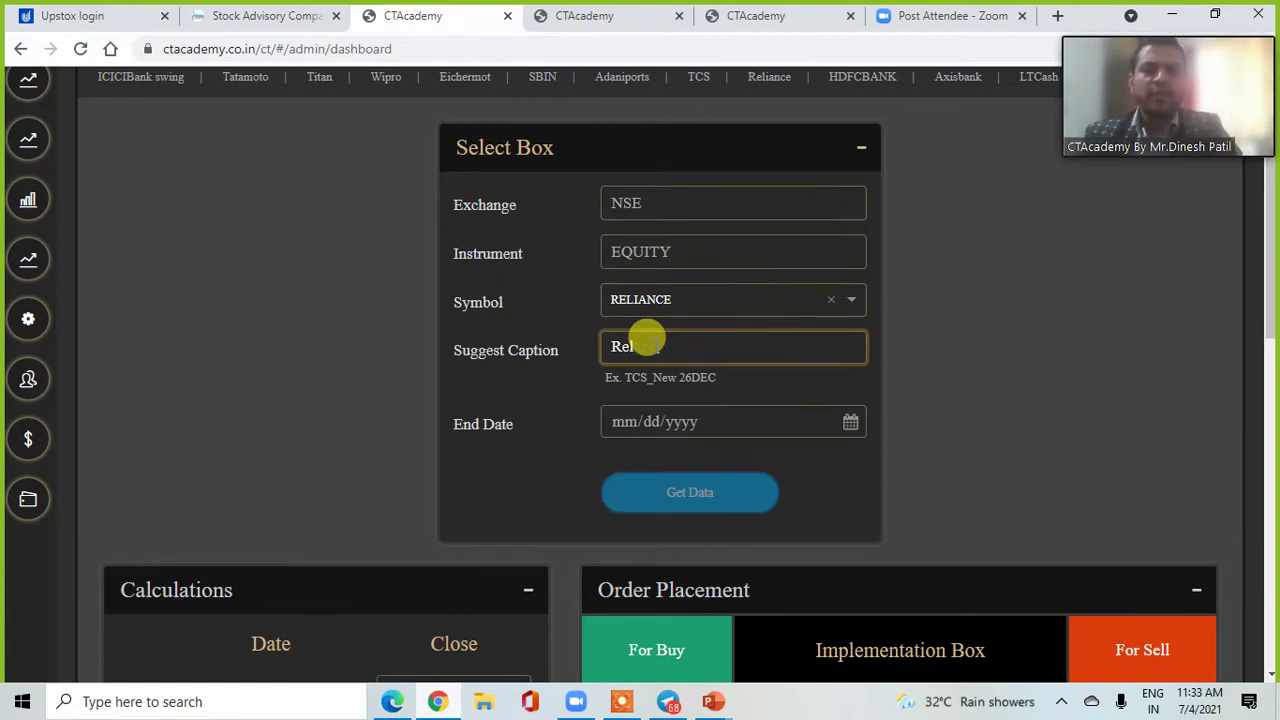
{"action": "type", "text": "for"}
{"action": "key", "text": "BackSpace"}
{"action": "key", "text": "BackSpace"}
{"action": "type", "text": "ifor"}
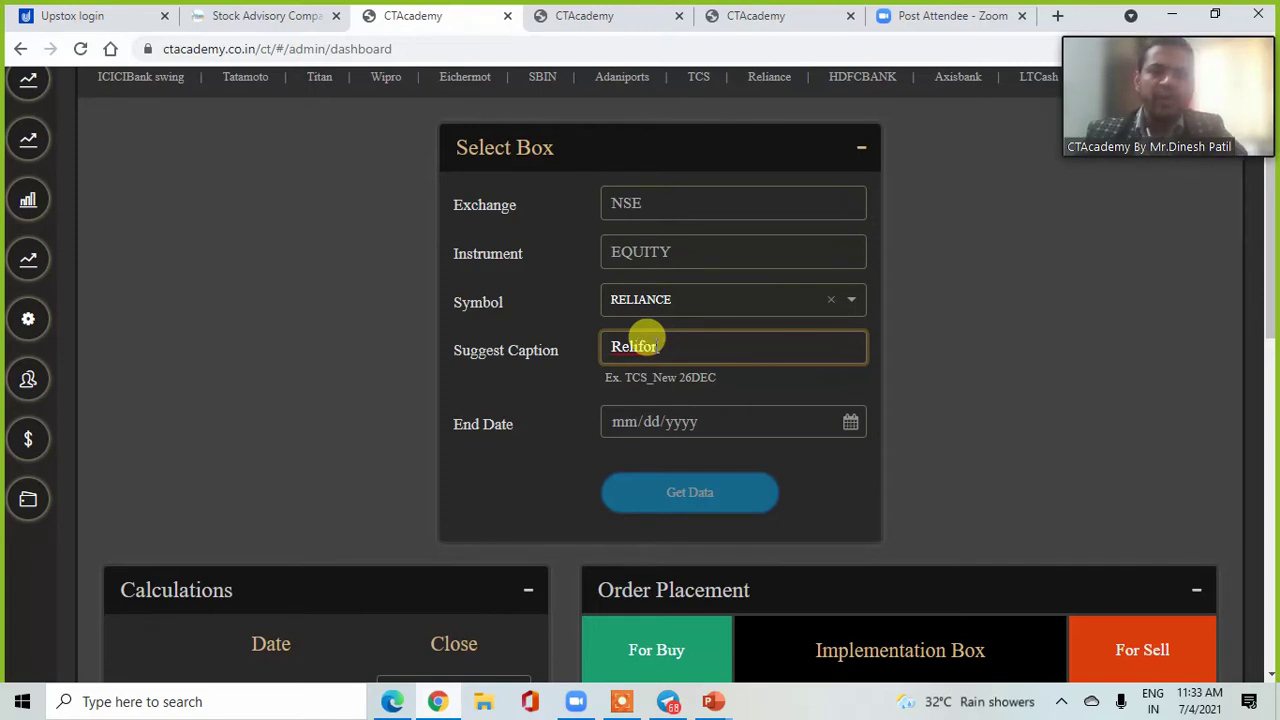
{"action": "type", "text": "5Jul"}
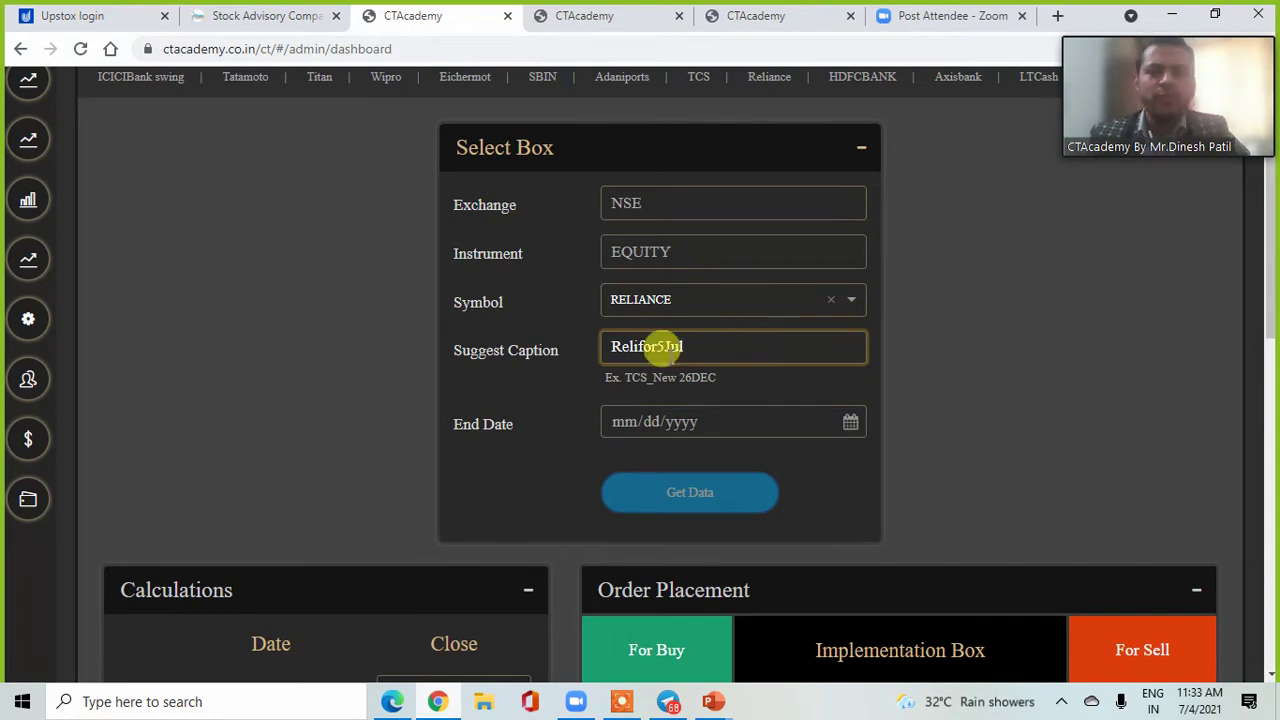
Set the end date to 07/04/2021 and get the data for the RELIANCE entry.
{"action": "left_click", "coordinate": [850, 423]}
{"action": "left_click", "coordinate": [850, 423]}
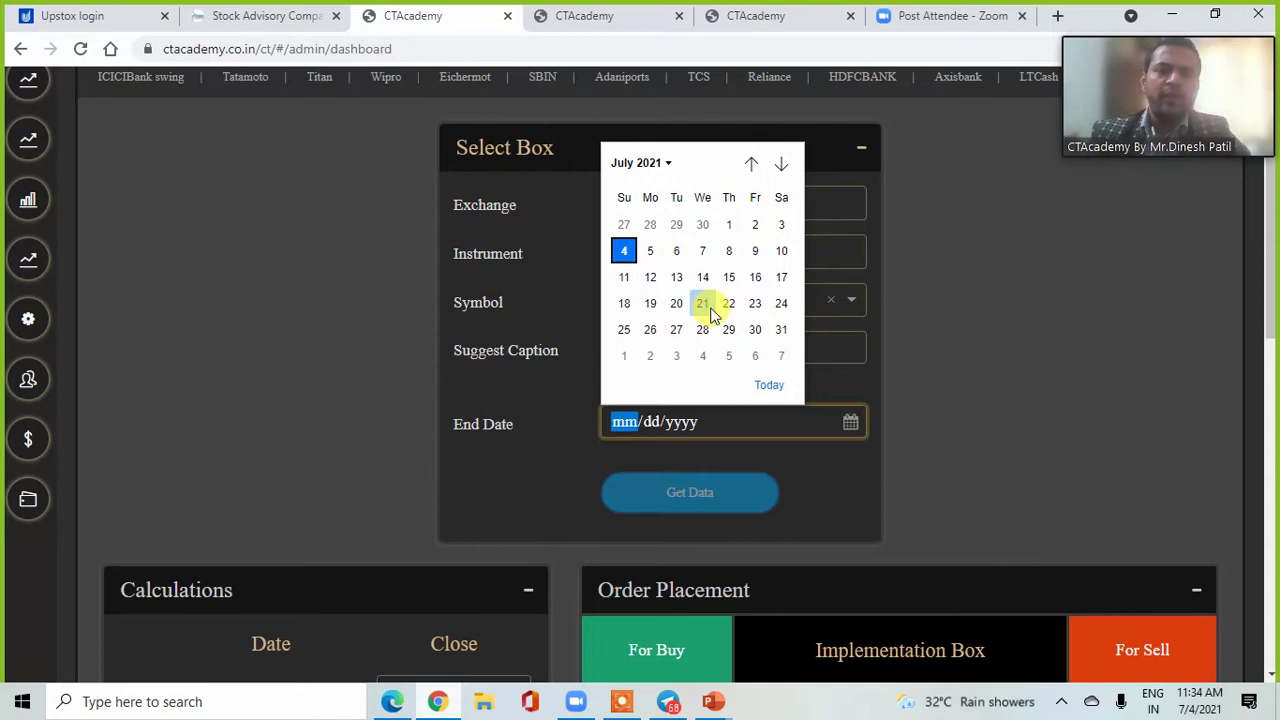
{"action": "left_click", "coordinate": [623, 252]}
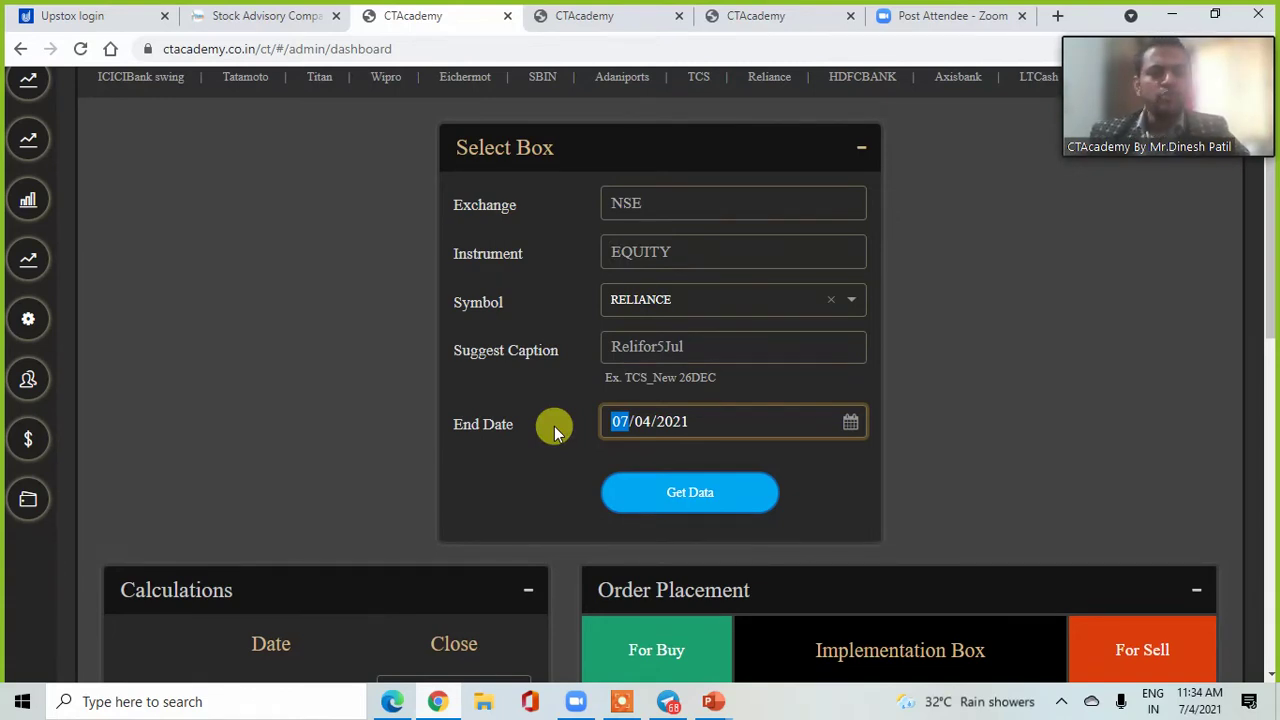
{"action": "left_click", "coordinate": [695, 492]}
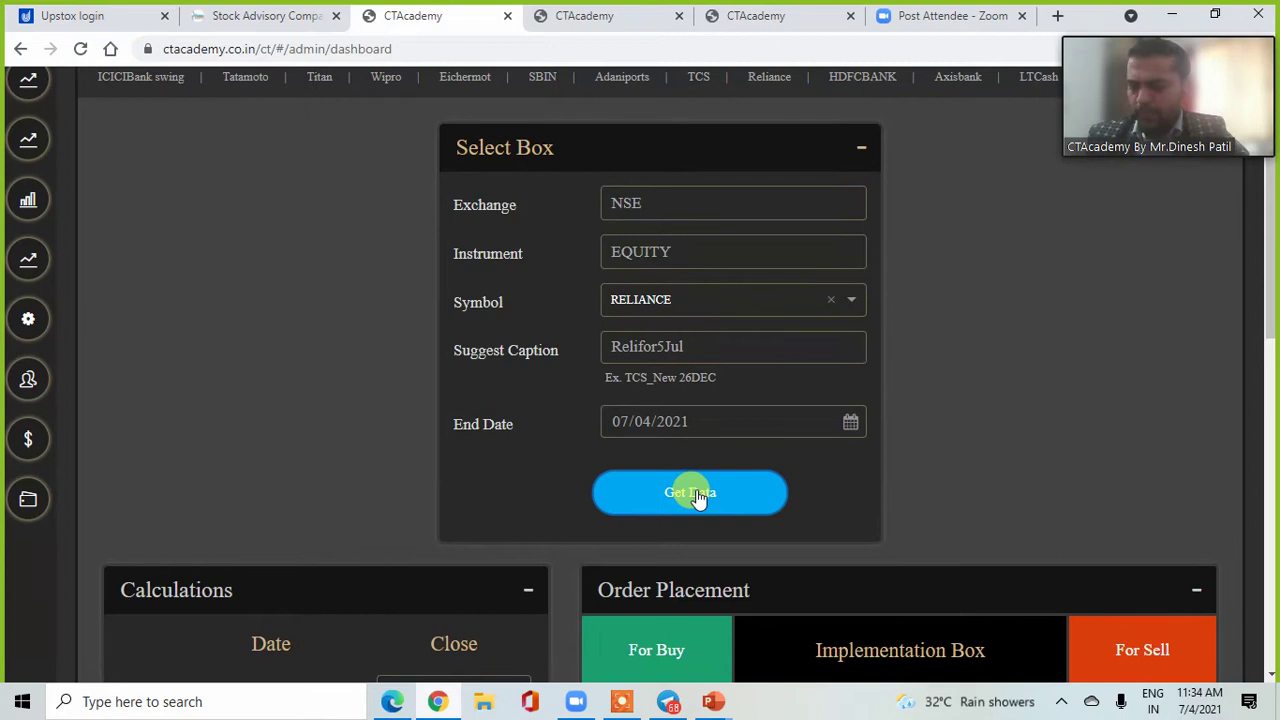
{"action": "left_click", "coordinate": [697, 497]}
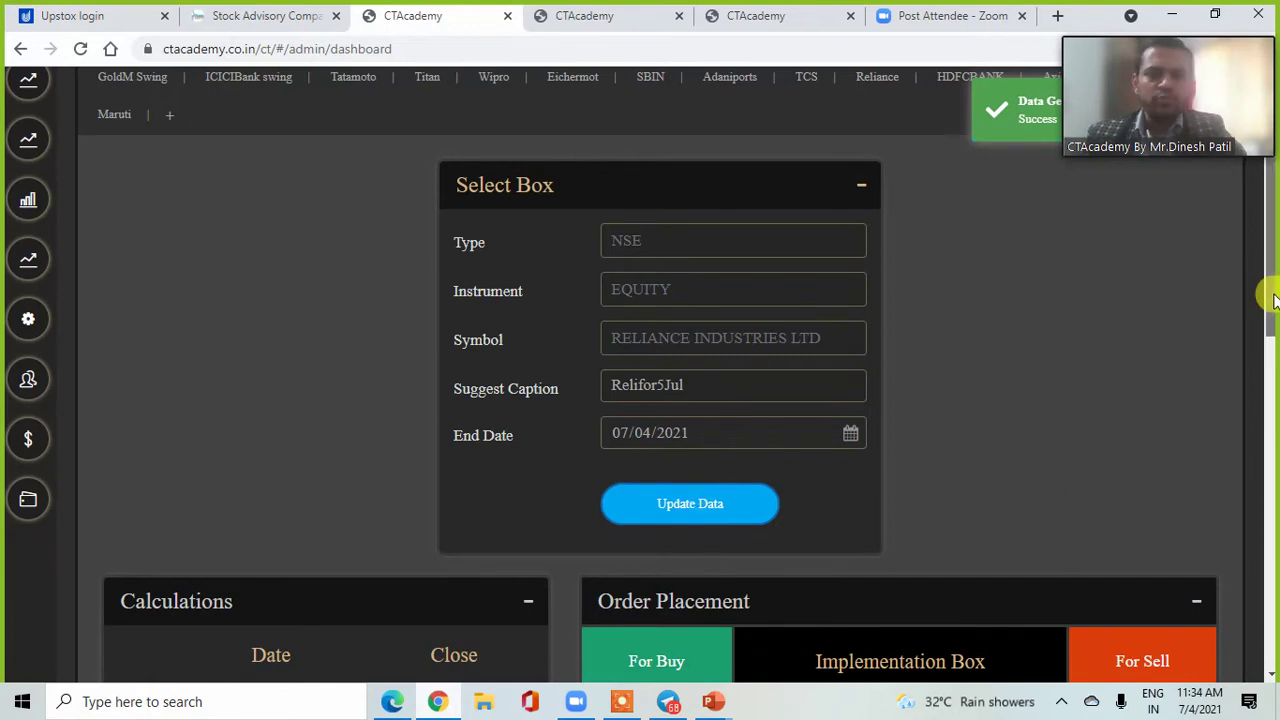
Highlight the Jul 2, 2021 closing price and run the calculation on the loaded closing prices.
{"action": "left_click_drag", "start_coordinate": [1273, 298], "coordinate": [1272, 502]}
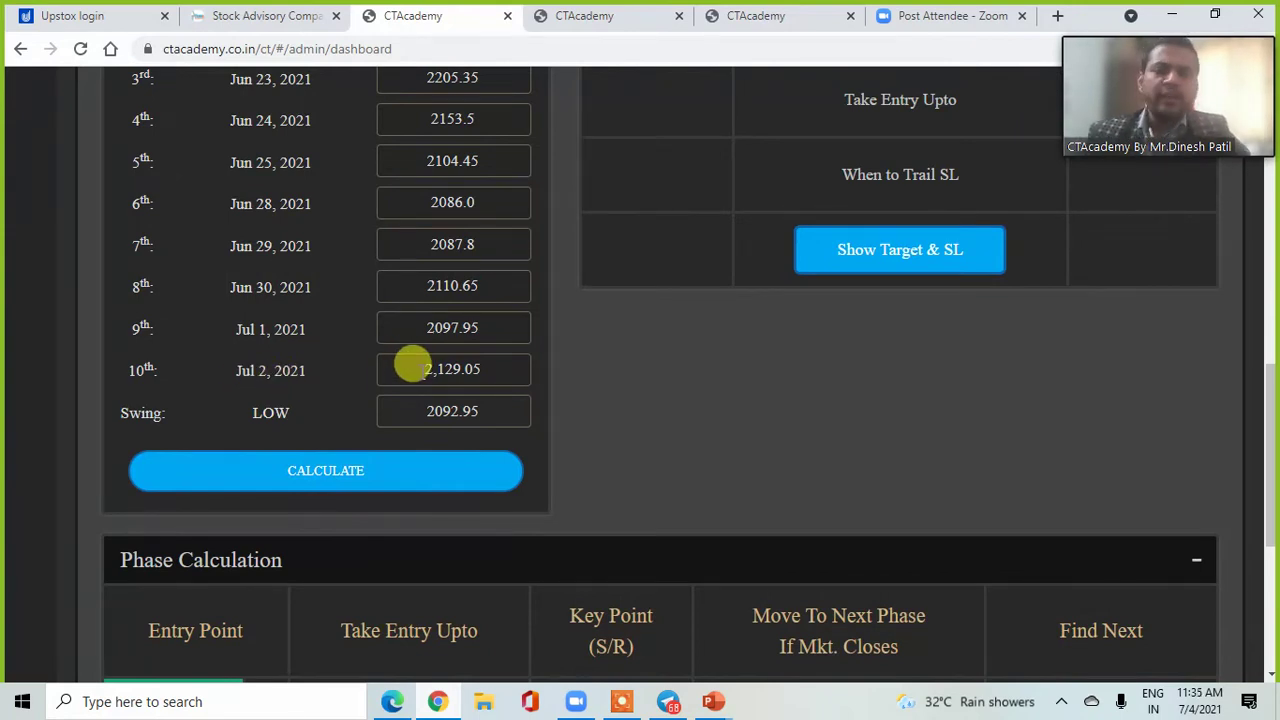
{"action": "left_click_drag", "start_coordinate": [412, 365], "coordinate": [491, 354]}
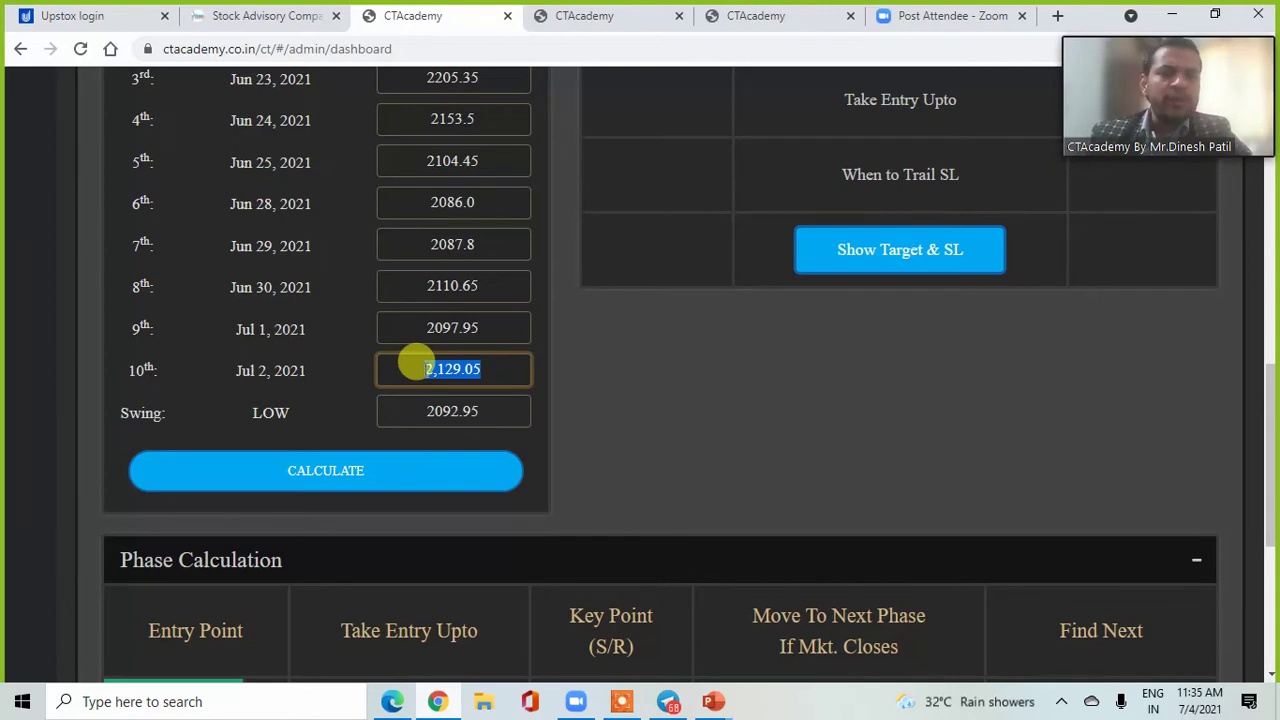
{"action": "left_click", "coordinate": [387, 470]}
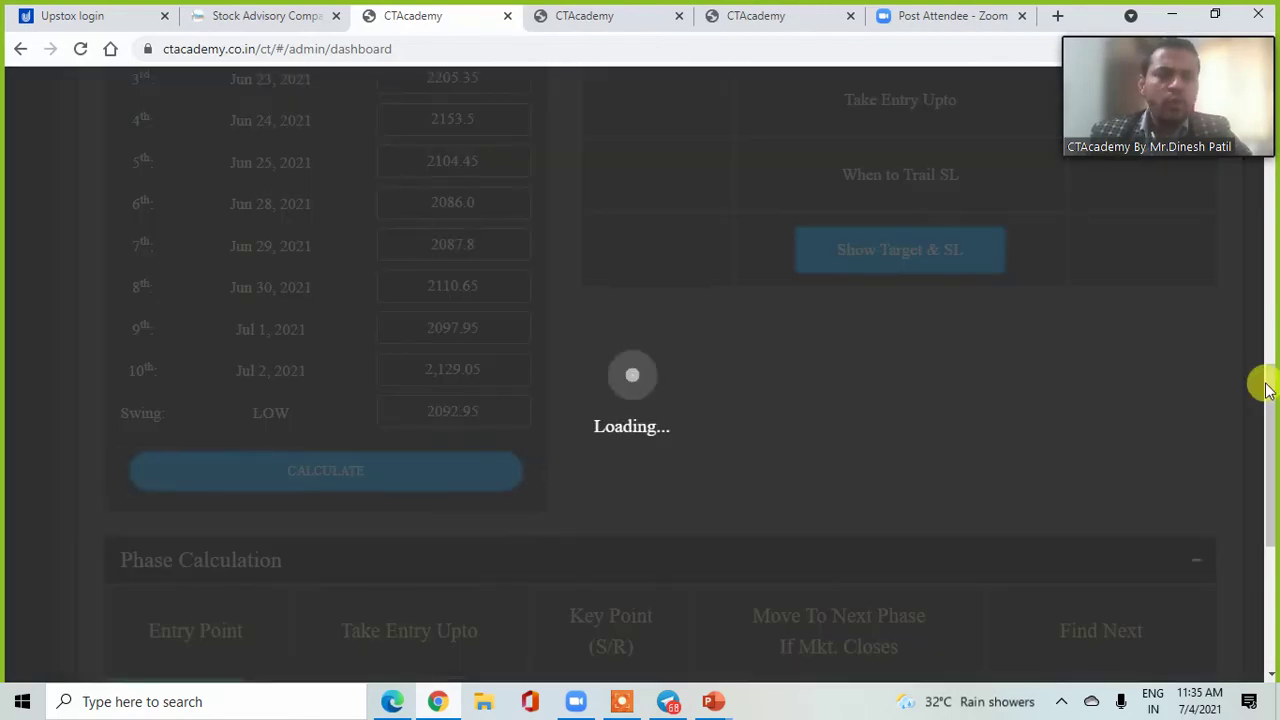
Advance the phase calculation up by two phases for the buy side.
{"action": "scroll", "coordinate": [1270, 393], "scroll_direction": "down", "scroll_amount": 3}
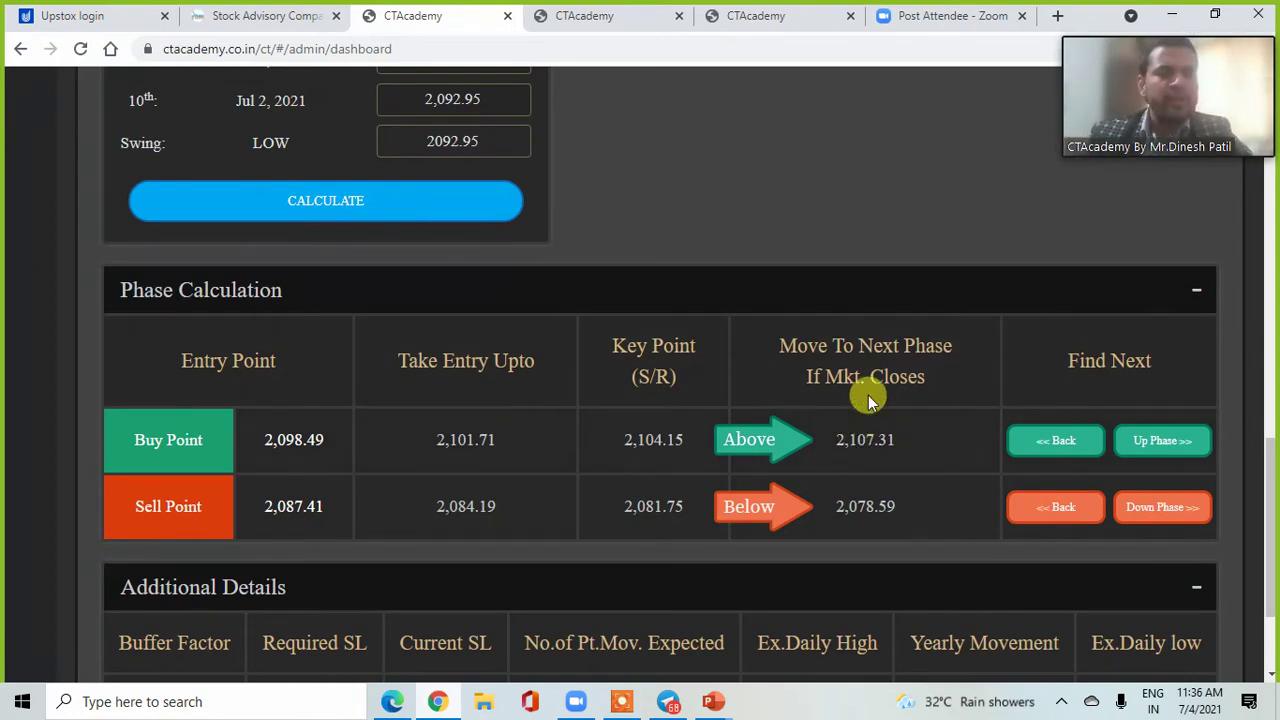
{"action": "left_click", "coordinate": [1180, 444]}
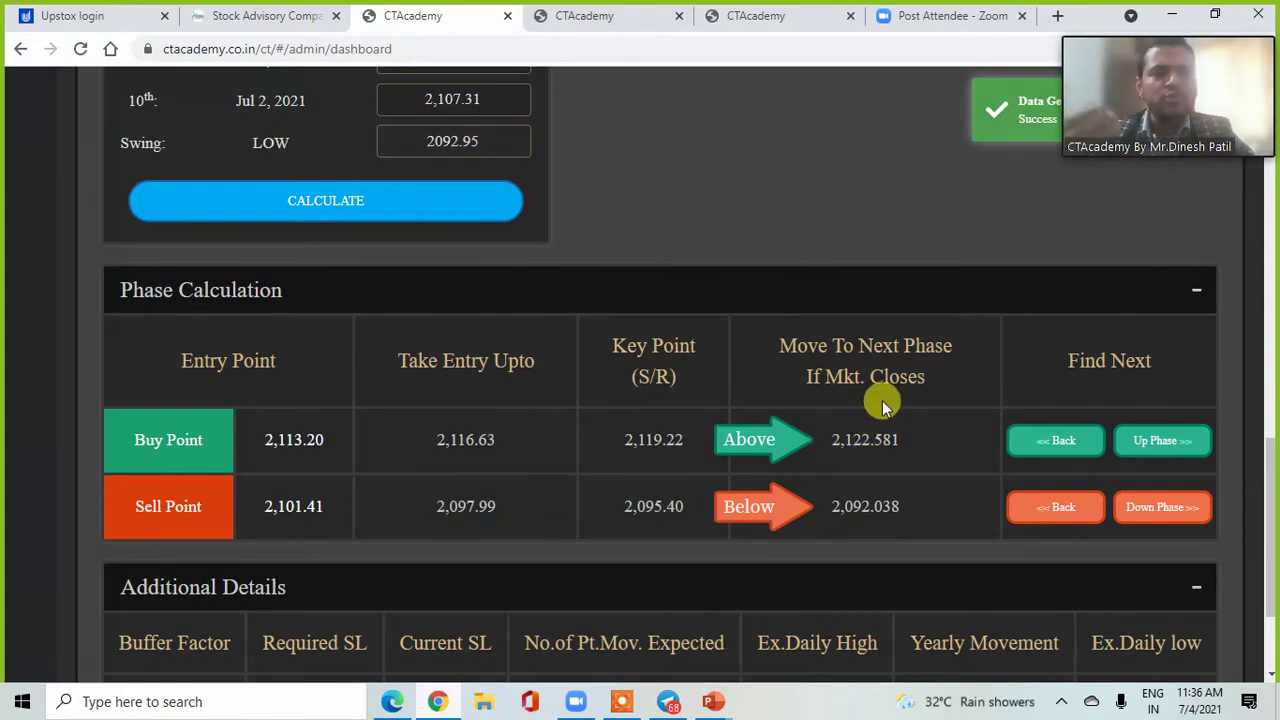
{"action": "left_click", "coordinate": [1180, 447]}
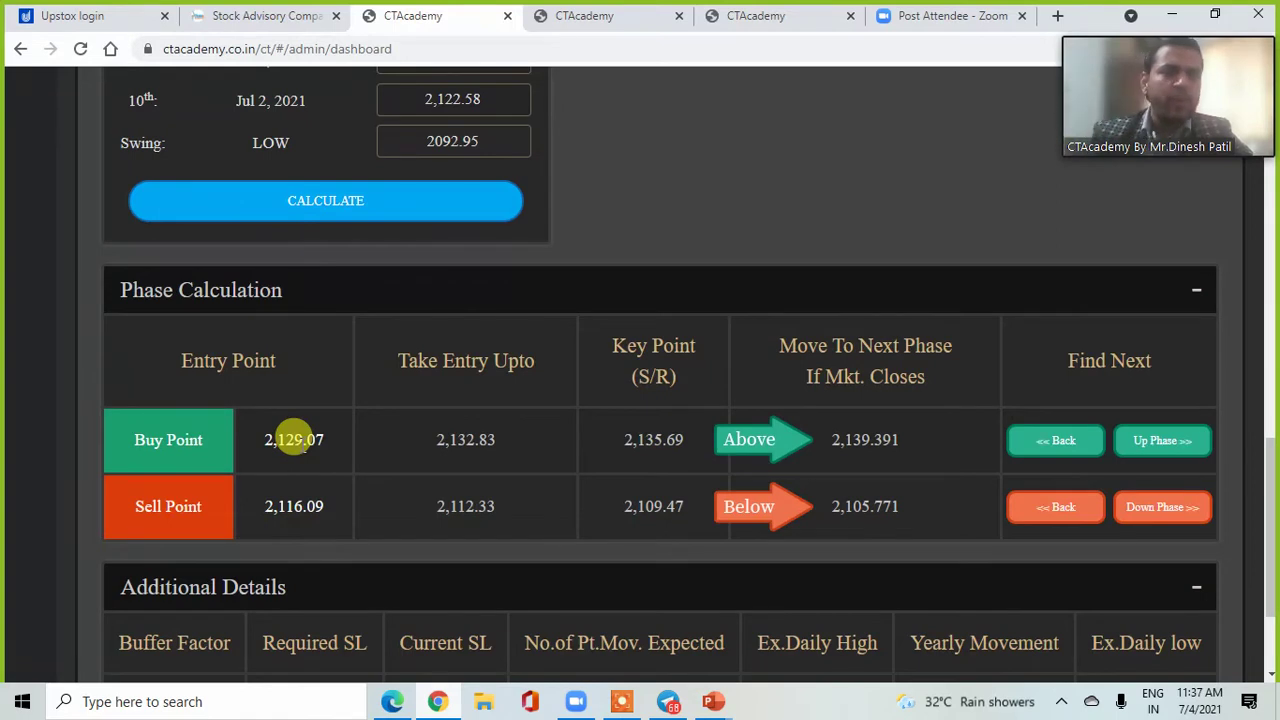
Highlight the buy entry point, its Take Entry Upto limit and the sell entry point in the phase calculation.
{"action": "left_click_drag", "start_coordinate": [275, 438], "coordinate": [327, 450]}
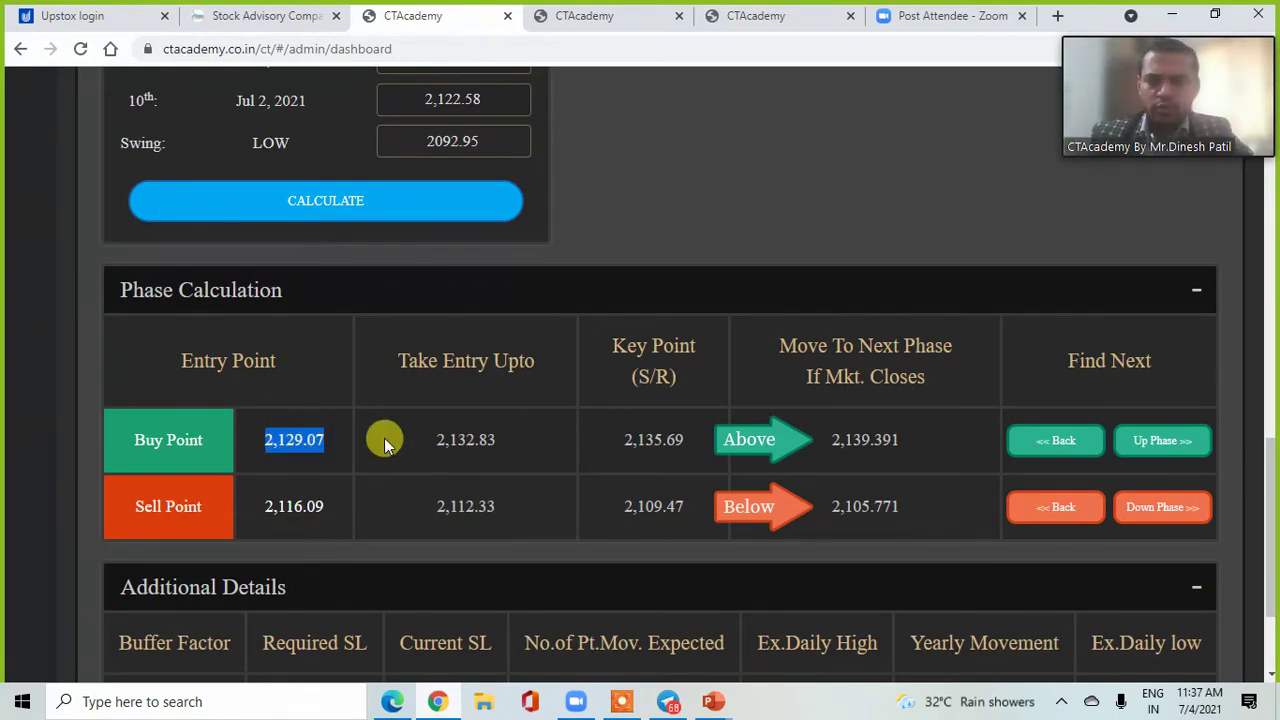
{"action": "left_click_drag", "start_coordinate": [423, 443], "coordinate": [512, 441]}
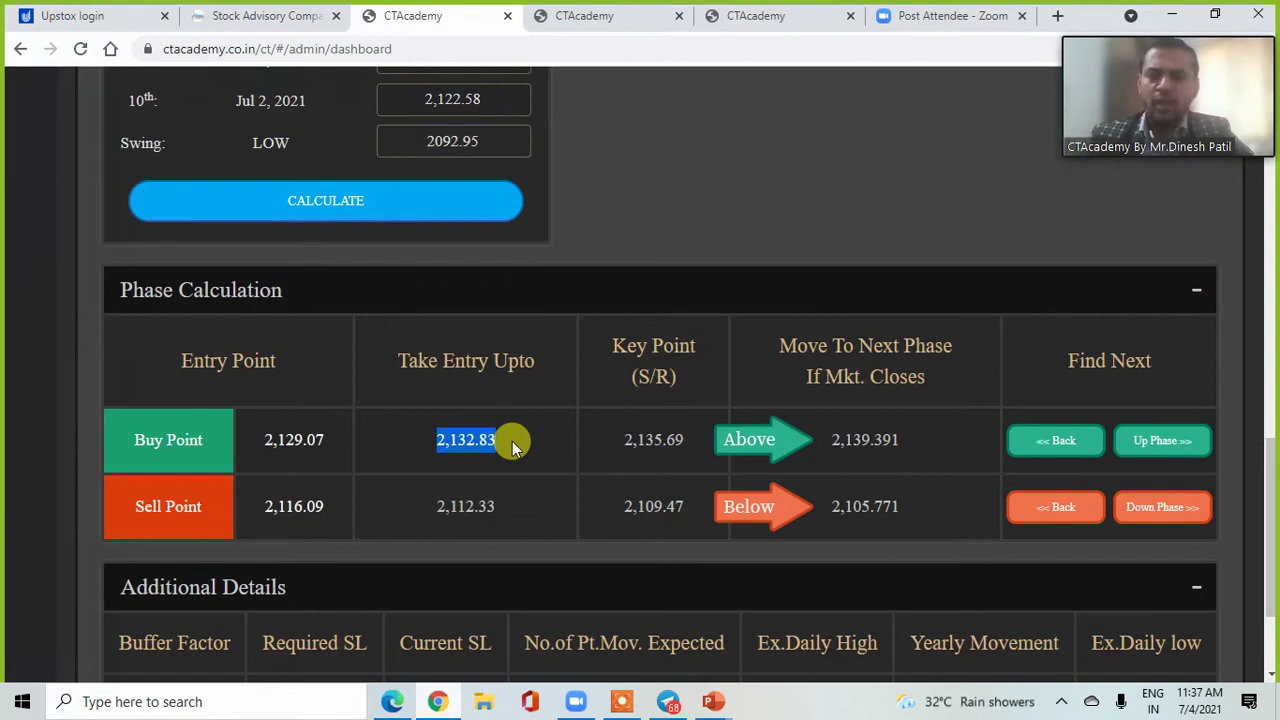
{"action": "left_click", "coordinate": [512, 441]}
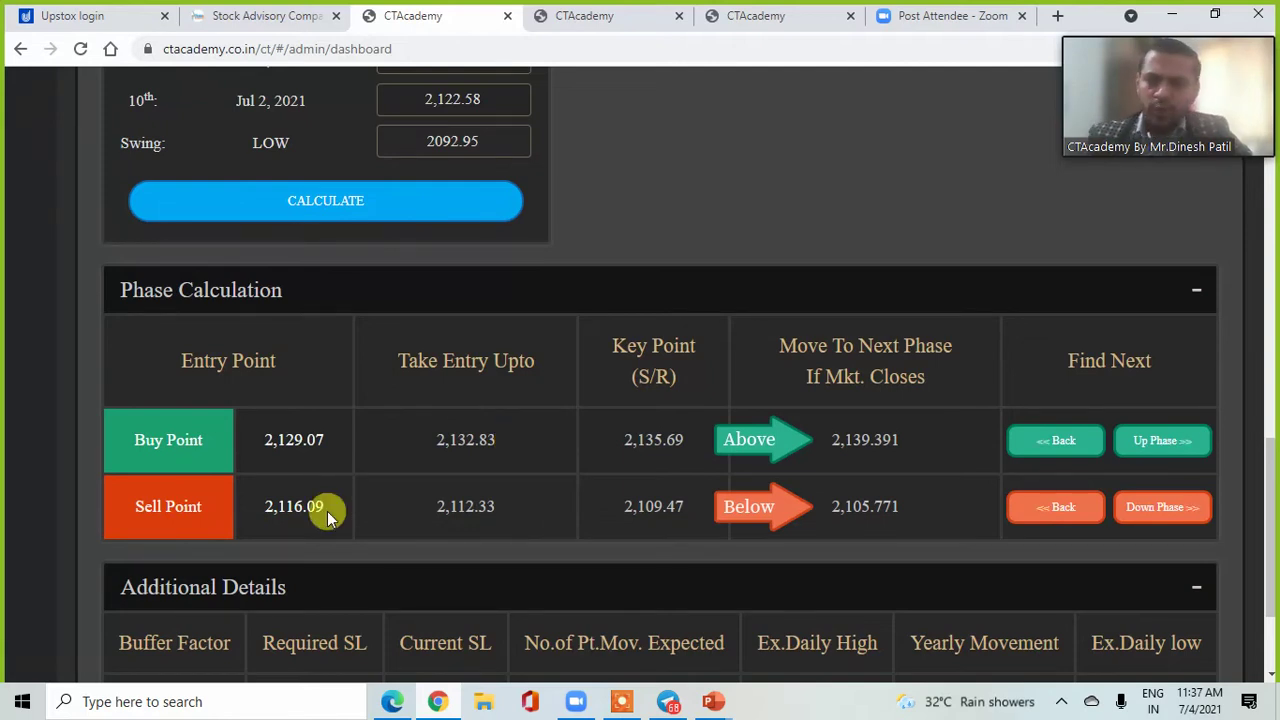
{"action": "left_click_drag", "start_coordinate": [260, 506], "coordinate": [312, 503]}
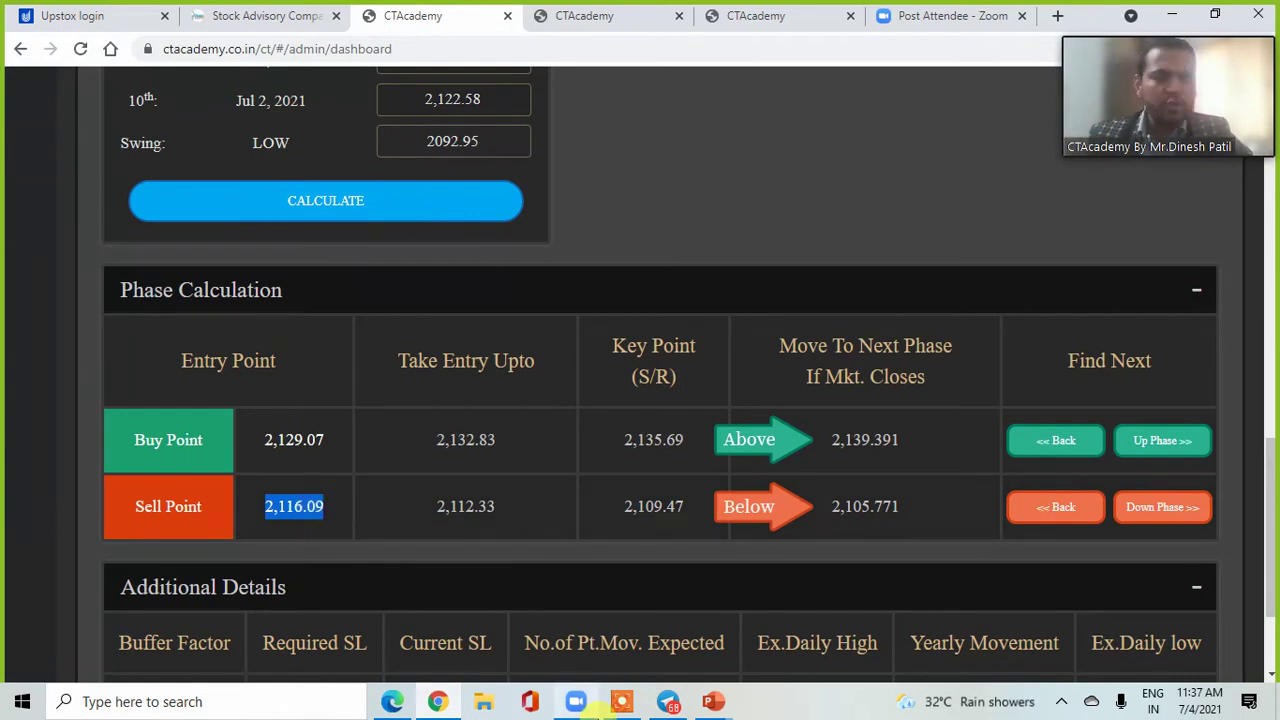
Switch to the CTA Webinar presentation in PowerPoint to view the Trading Patterns slide, and return to the trade finder's Order Placement section in Chrome.
{"action": "left_click", "coordinate": [720, 703]}
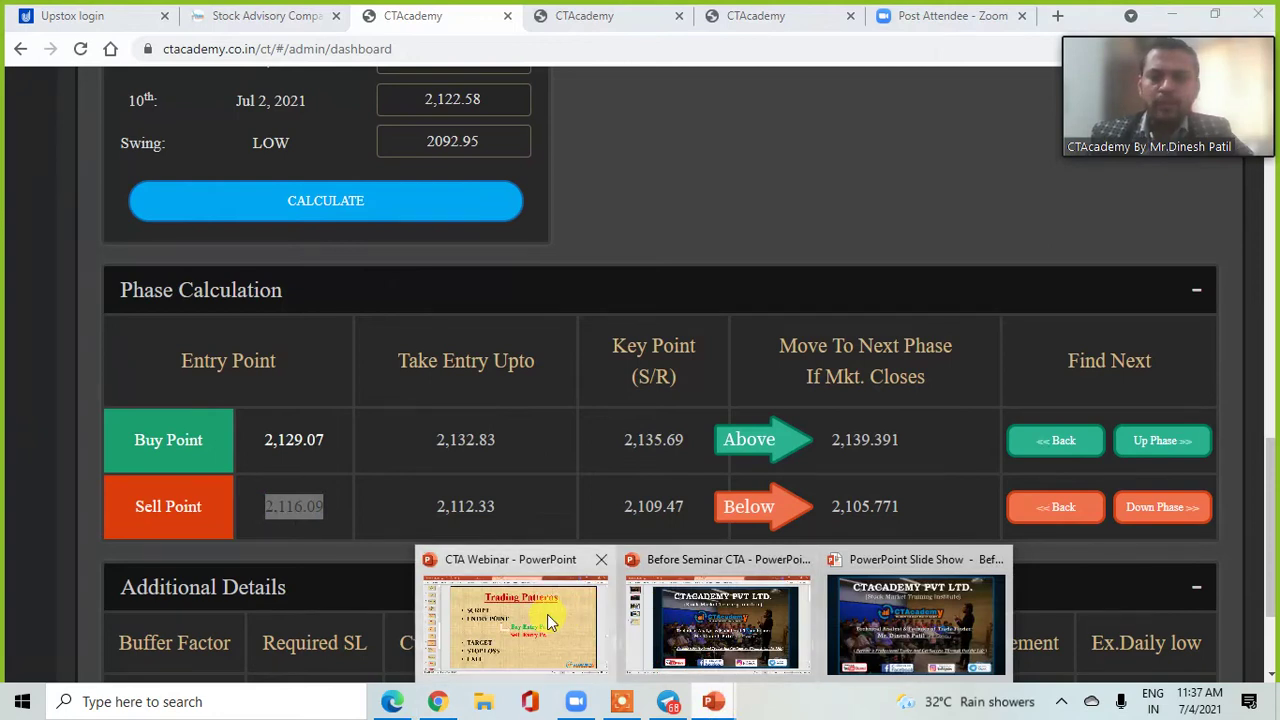
{"action": "left_click", "coordinate": [543, 617]}
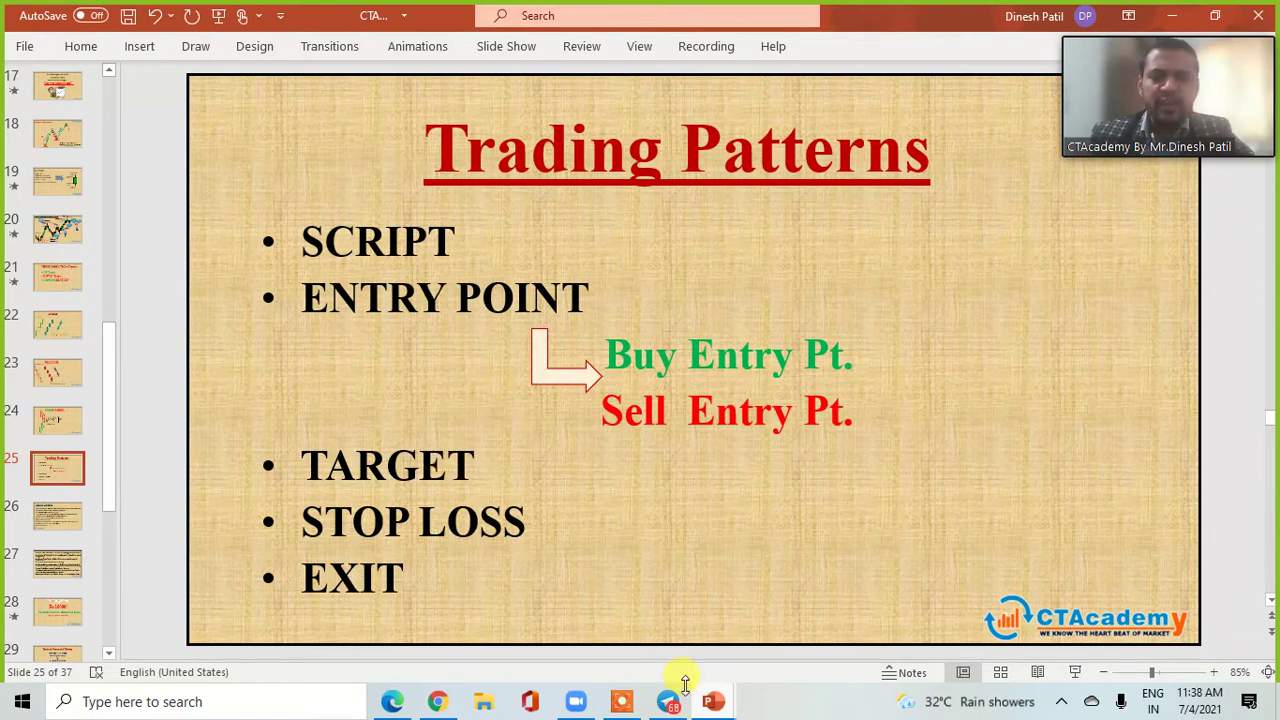
{"action": "left_click", "coordinate": [470, 605]}
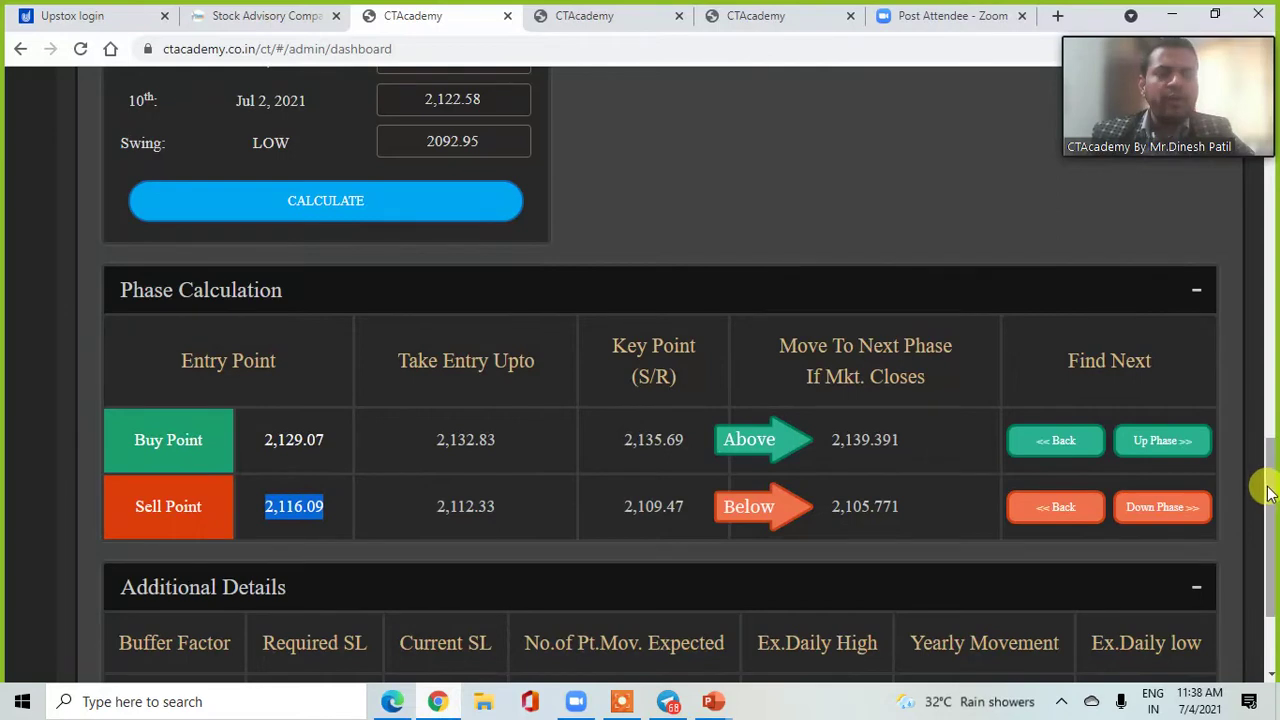
{"action": "left_click_drag", "start_coordinate": [1268, 492], "coordinate": [1268, 351]}
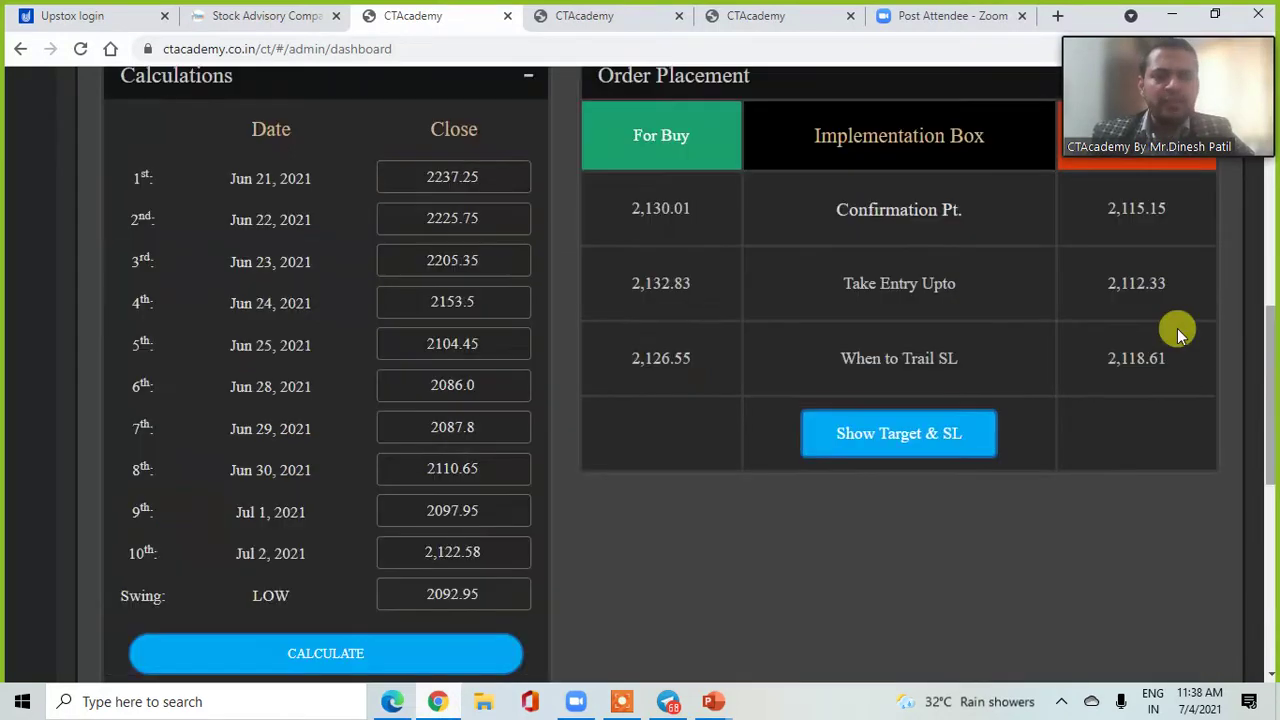
Show the target and stop-loss rows in the Order Placement section, review the buy and sell levels, and hide the rows again.
{"action": "left_click", "coordinate": [885, 441]}
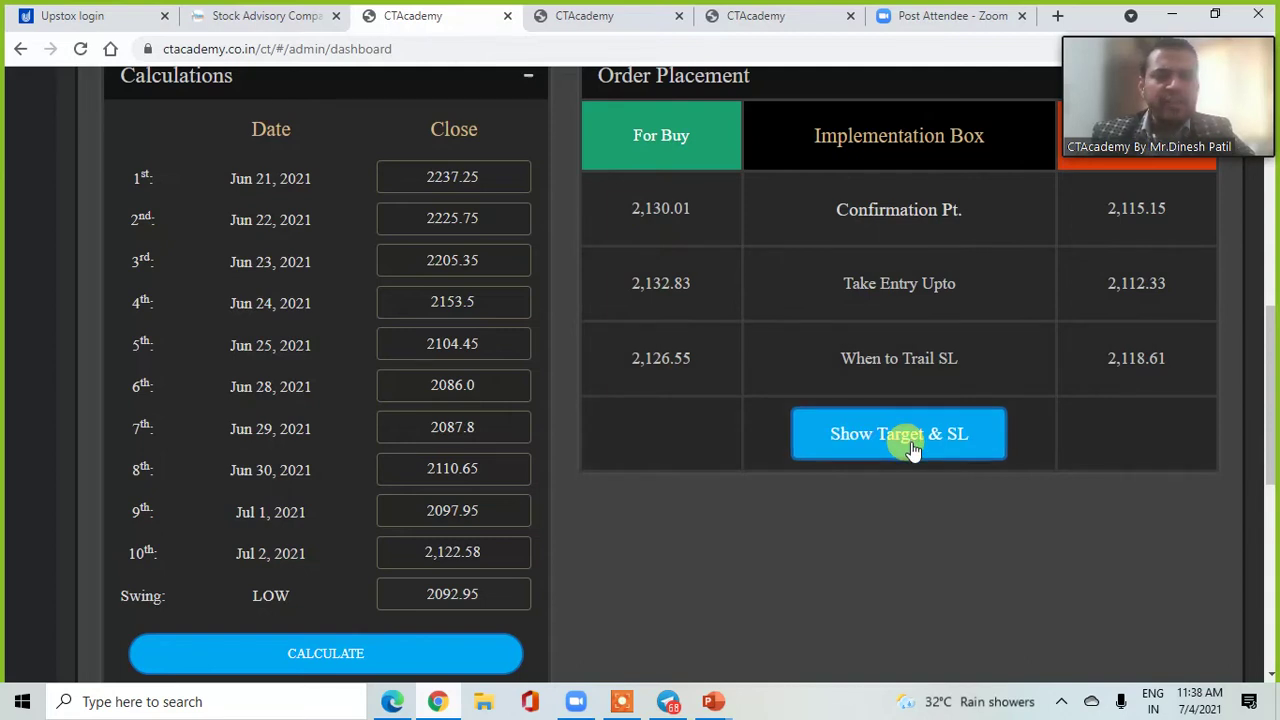
{"action": "left_click", "coordinate": [912, 449]}
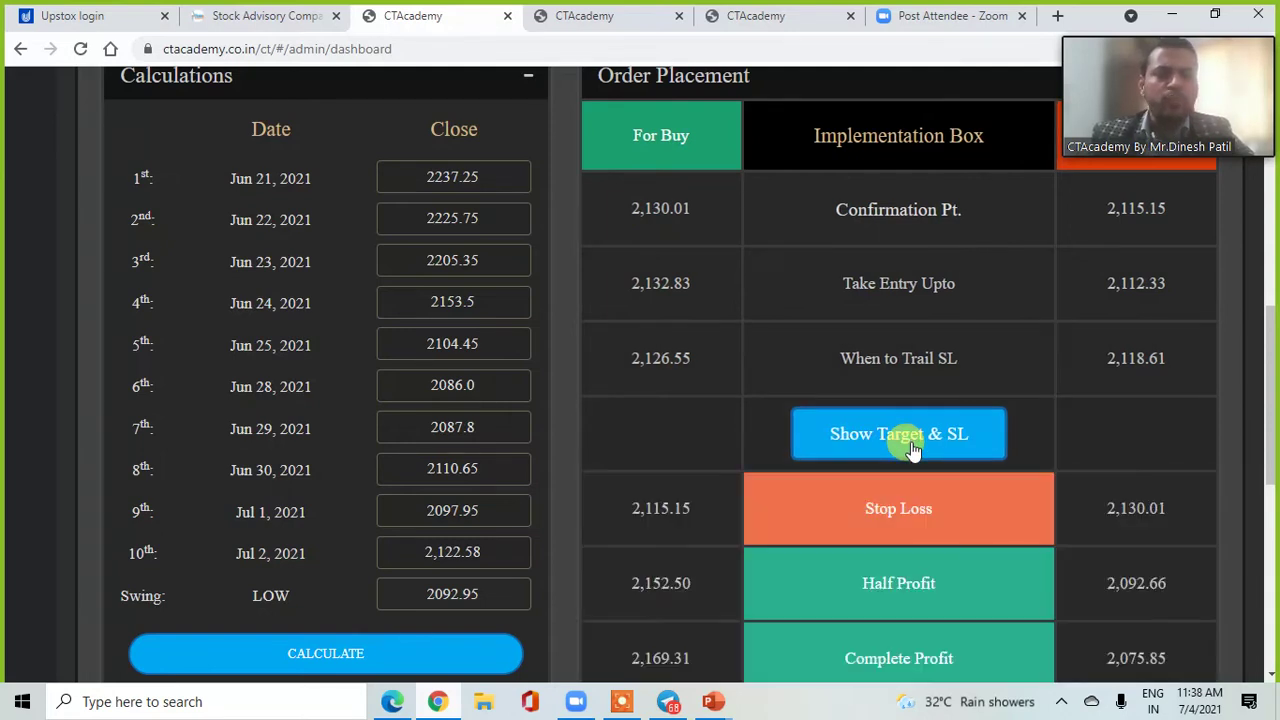
{"action": "left_click_drag", "start_coordinate": [1266, 371], "coordinate": [1272, 437]}
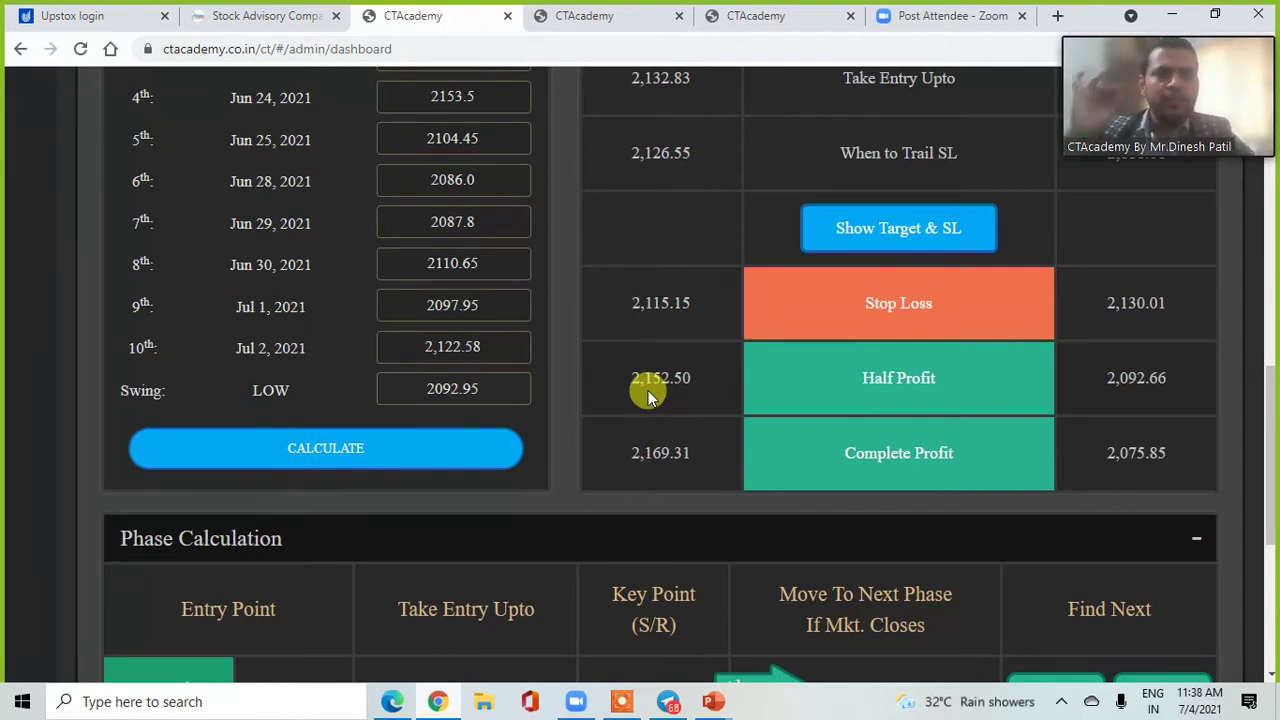
{"action": "left_click", "coordinate": [956, 242]}
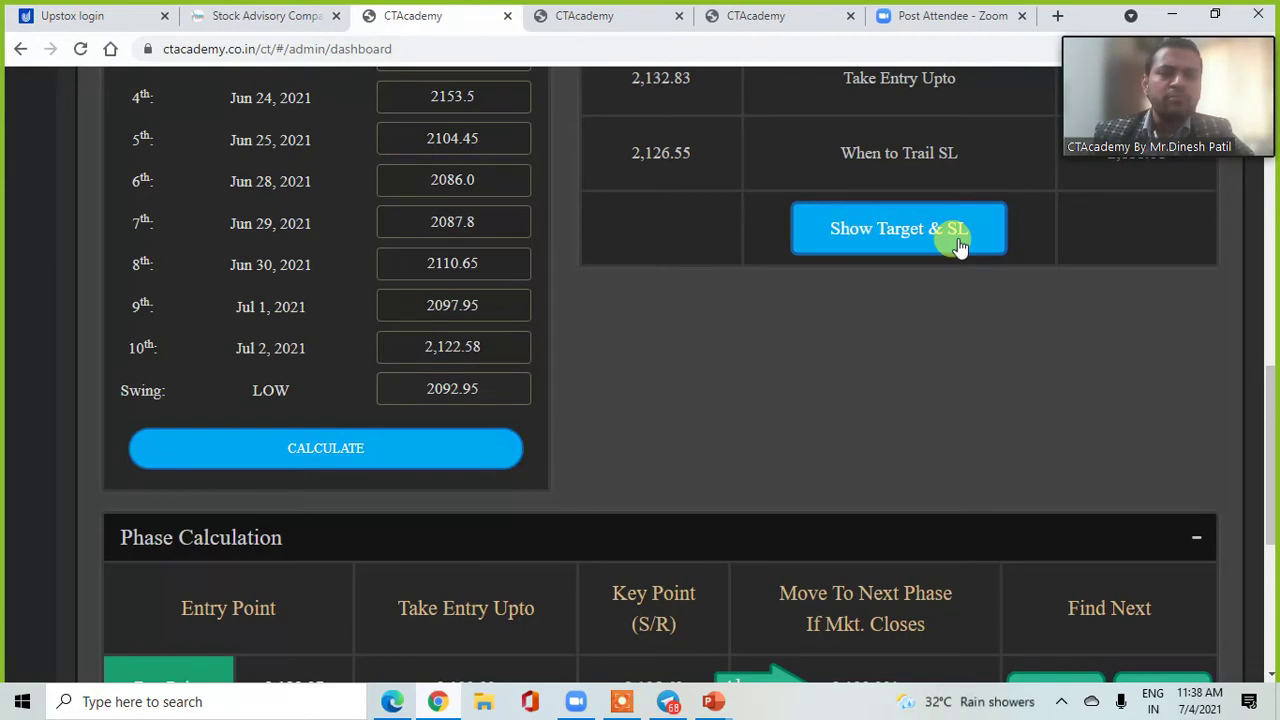
View the Phase Calculation section, and switch to the CTA Webinar presentation in PowerPoint to show the Trading Patterns slide.
{"action": "scroll", "coordinate": [1268, 400], "scroll_direction": "down", "scroll_amount": 3}
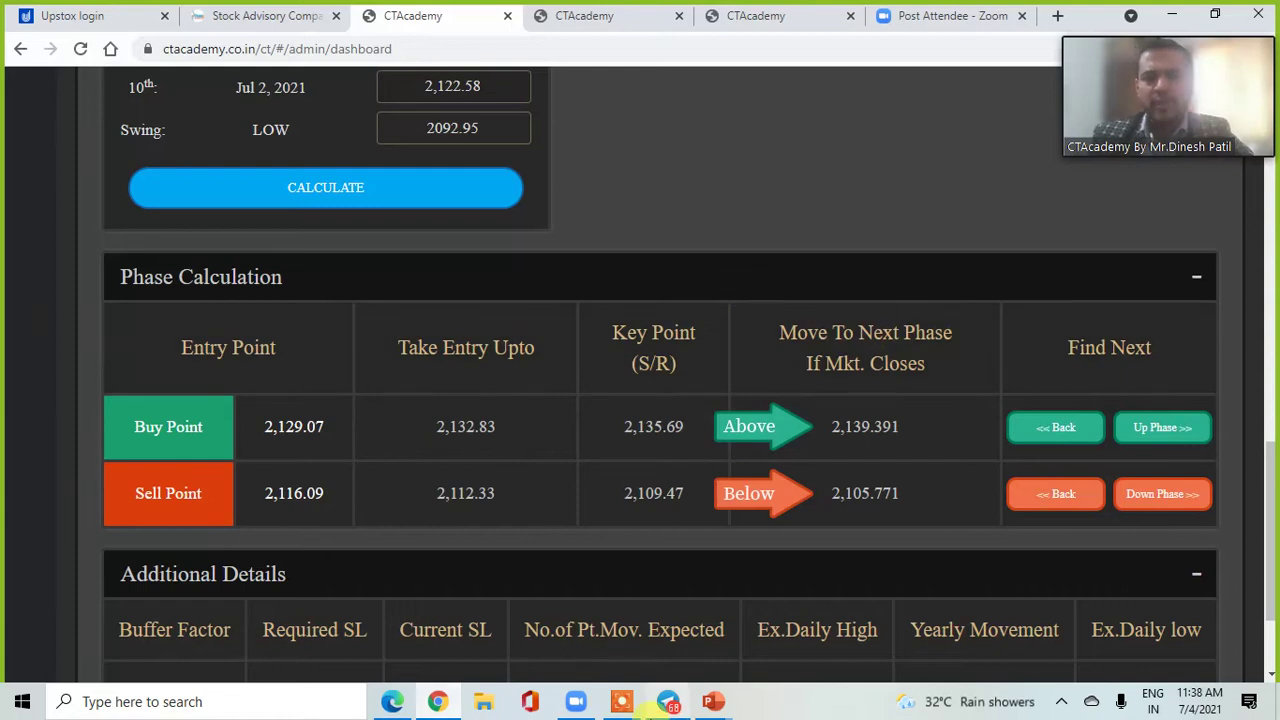
{"action": "left_click", "coordinate": [713, 701]}
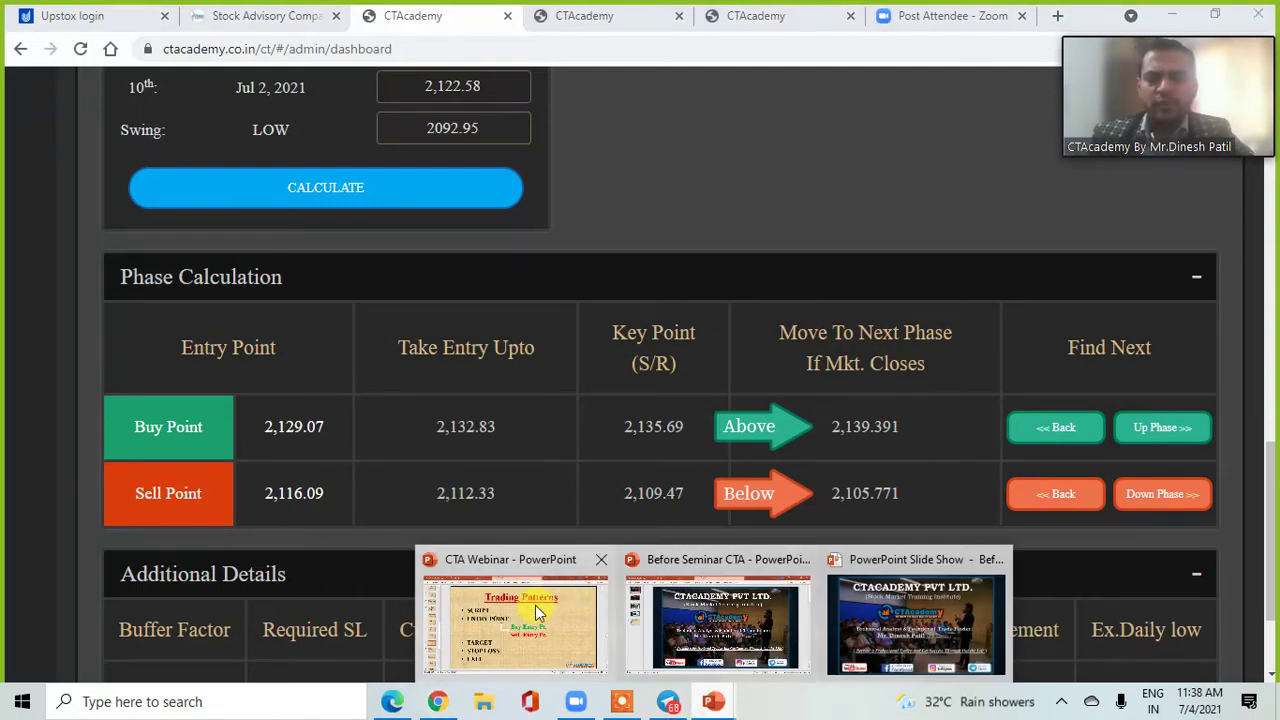
{"action": "left_click", "coordinate": [535, 605]}
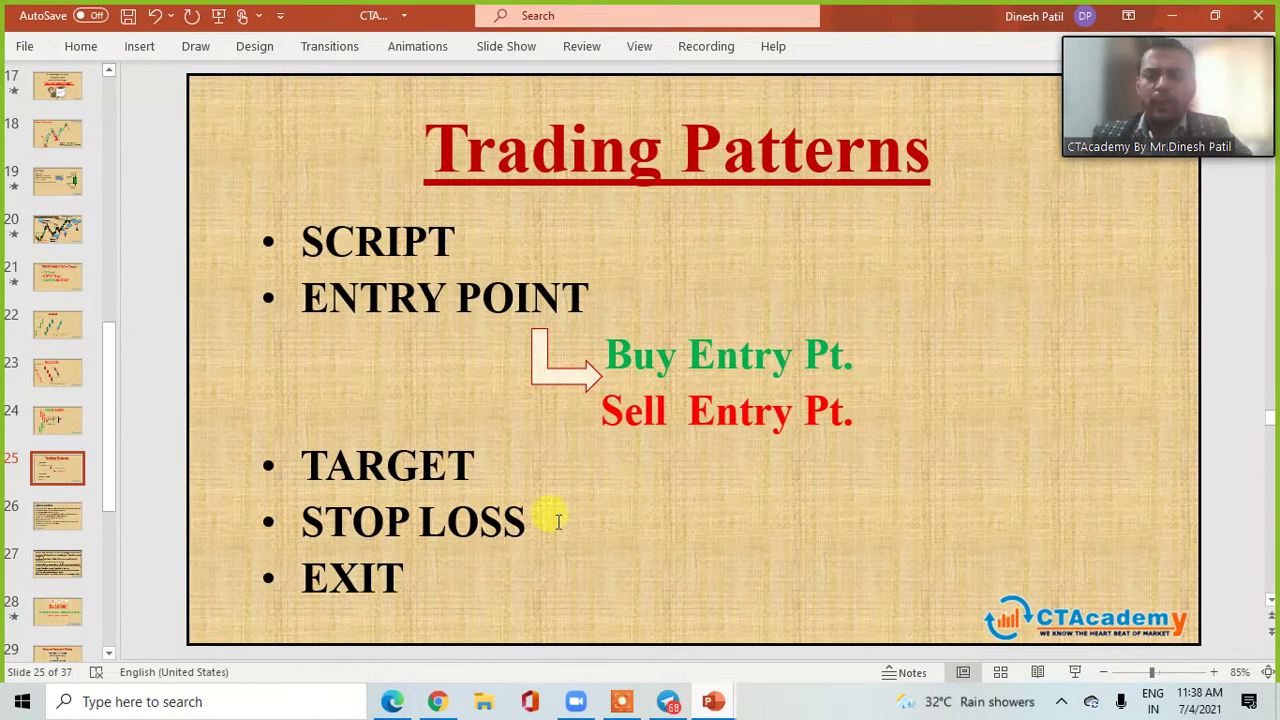
Return to the trade finder in Chrome and highlight the Implementation Box heading in the Order Placement section, clearing the selection after review.
{"action": "left_click", "coordinate": [447, 705]}
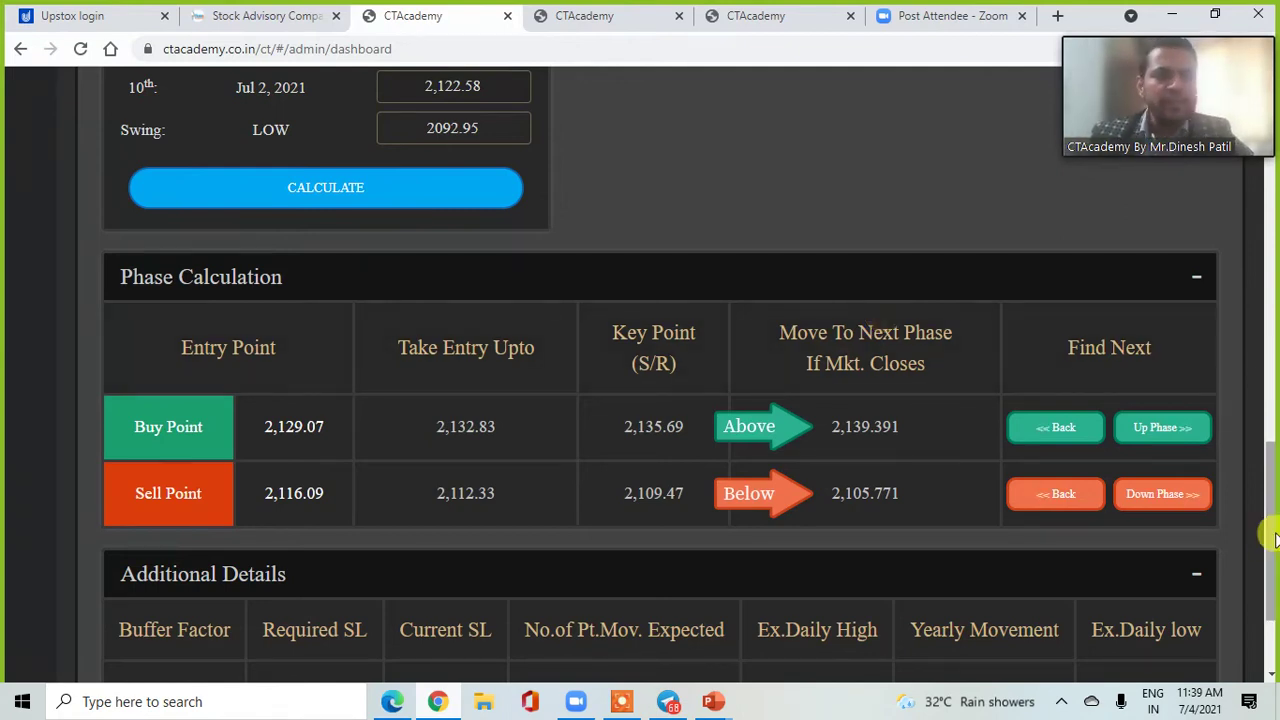
{"action": "left_click_drag", "start_coordinate": [1272, 538], "coordinate": [1229, 343]}
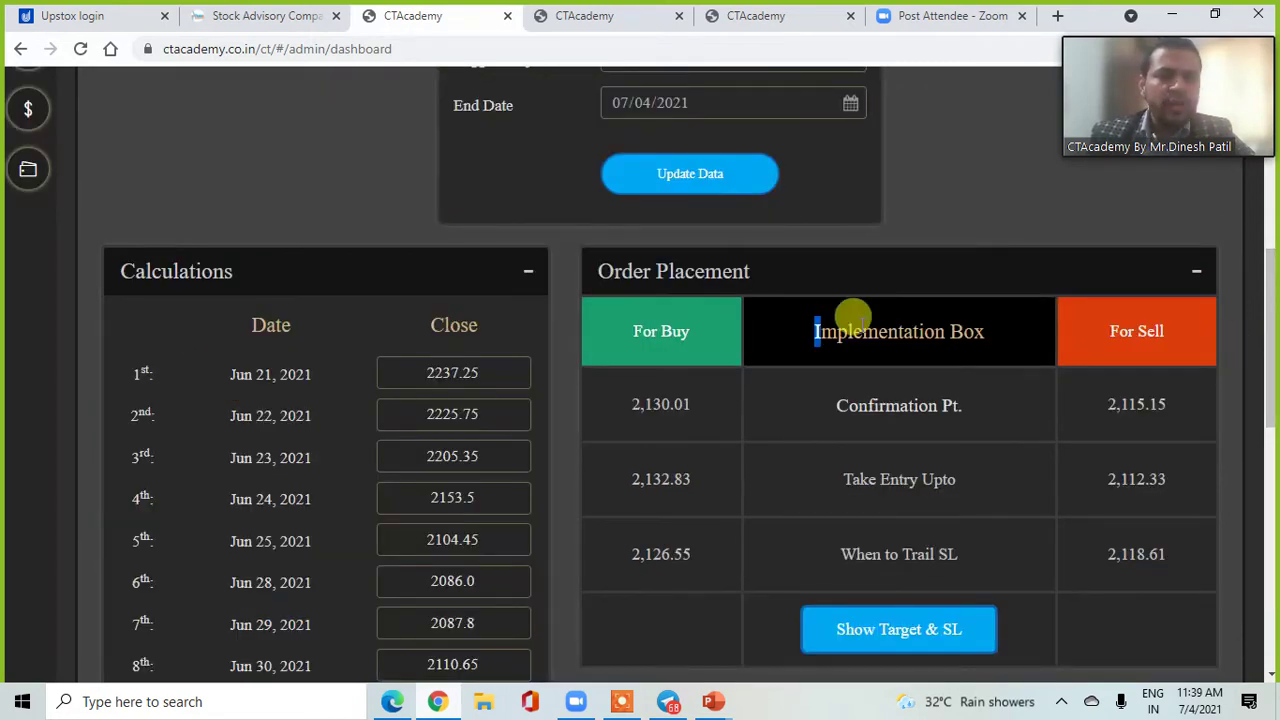
{"action": "left_click_drag", "start_coordinate": [850, 316], "coordinate": [1000, 334]}
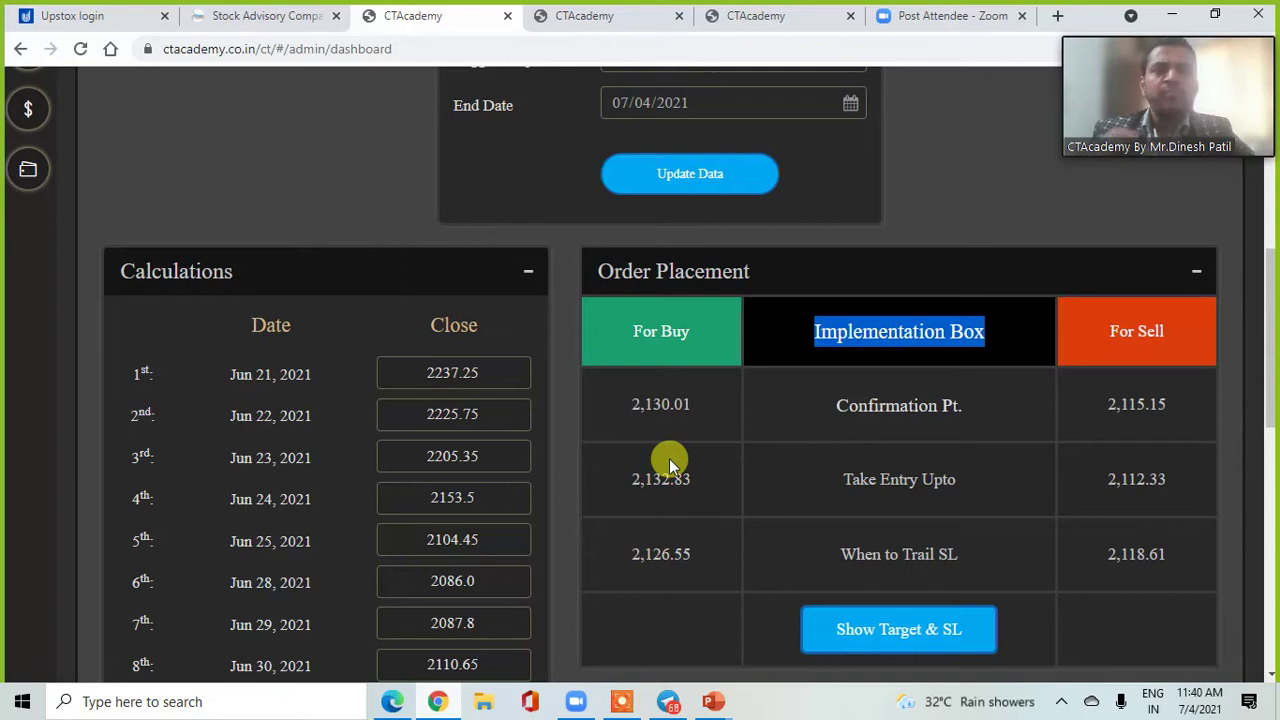
{"action": "left_click", "coordinate": [965, 228]}
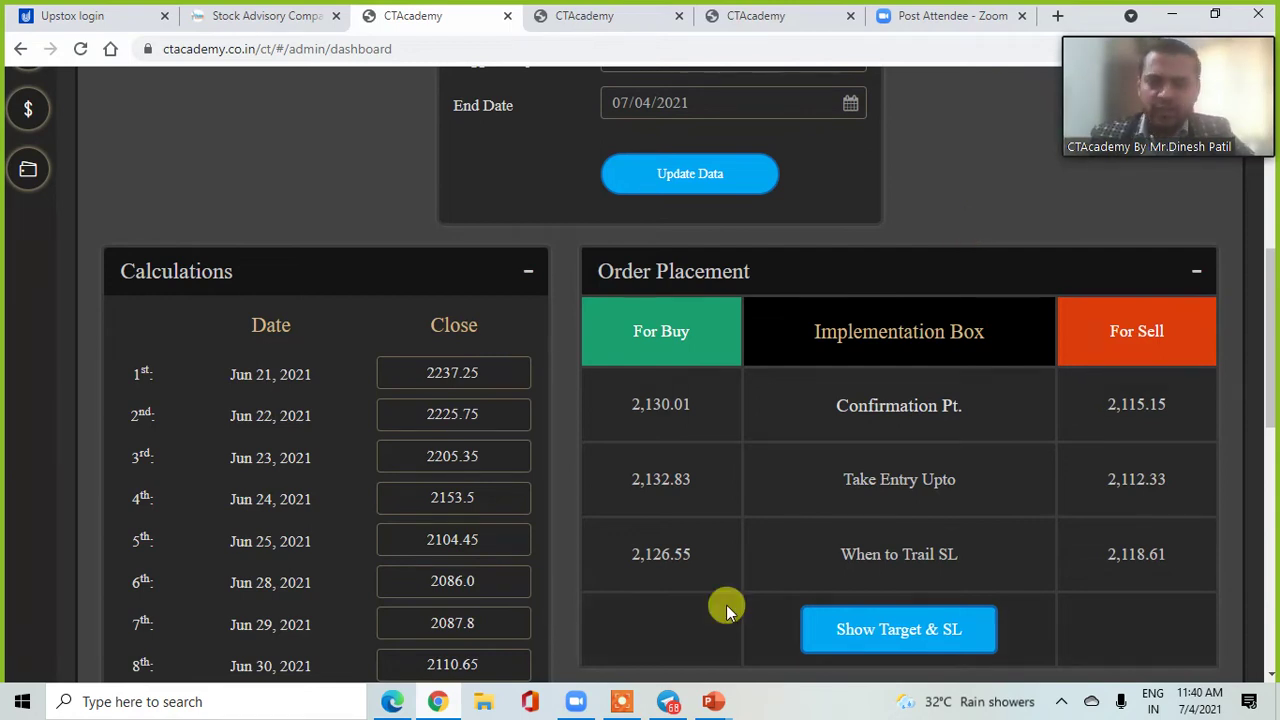
Switch to Telegram and review the June 29 entry levels and trade calls in the CTAcademy Trade Finder Support channel.
{"action": "left_click", "coordinate": [668, 702]}
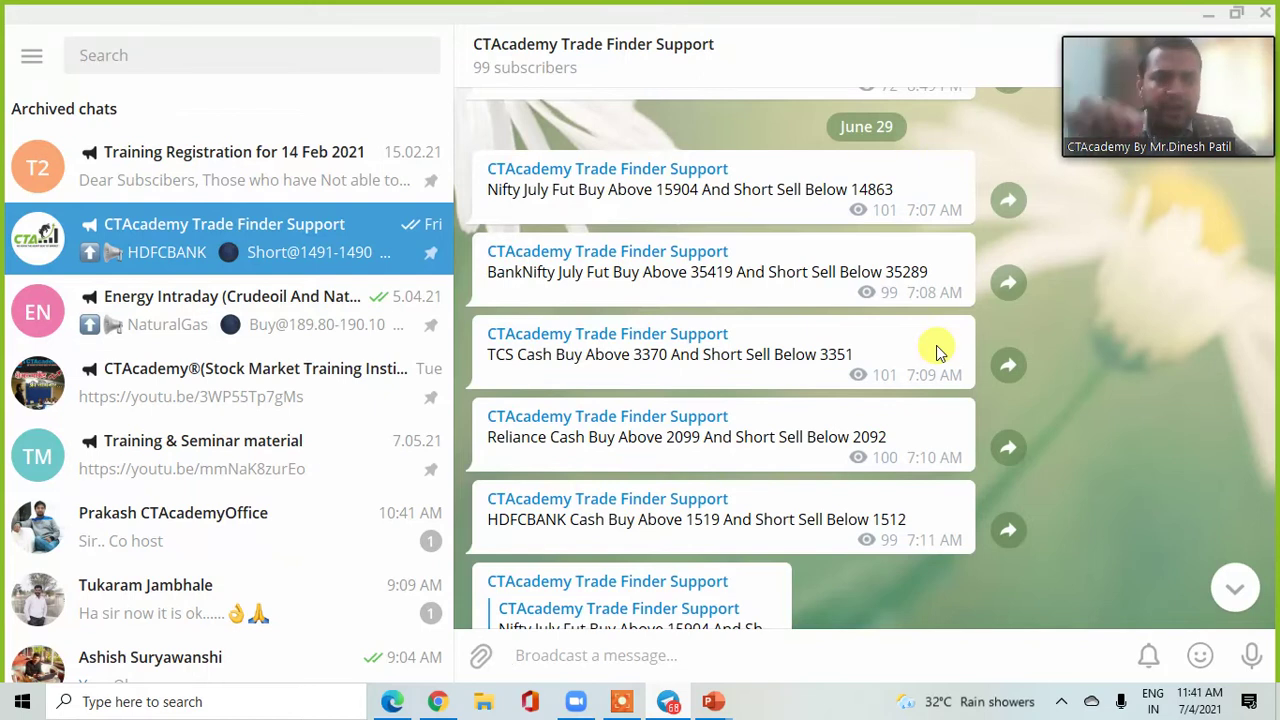
{"action": "scroll", "coordinate": [1069, 418], "scroll_direction": "down", "scroll_amount": 5}
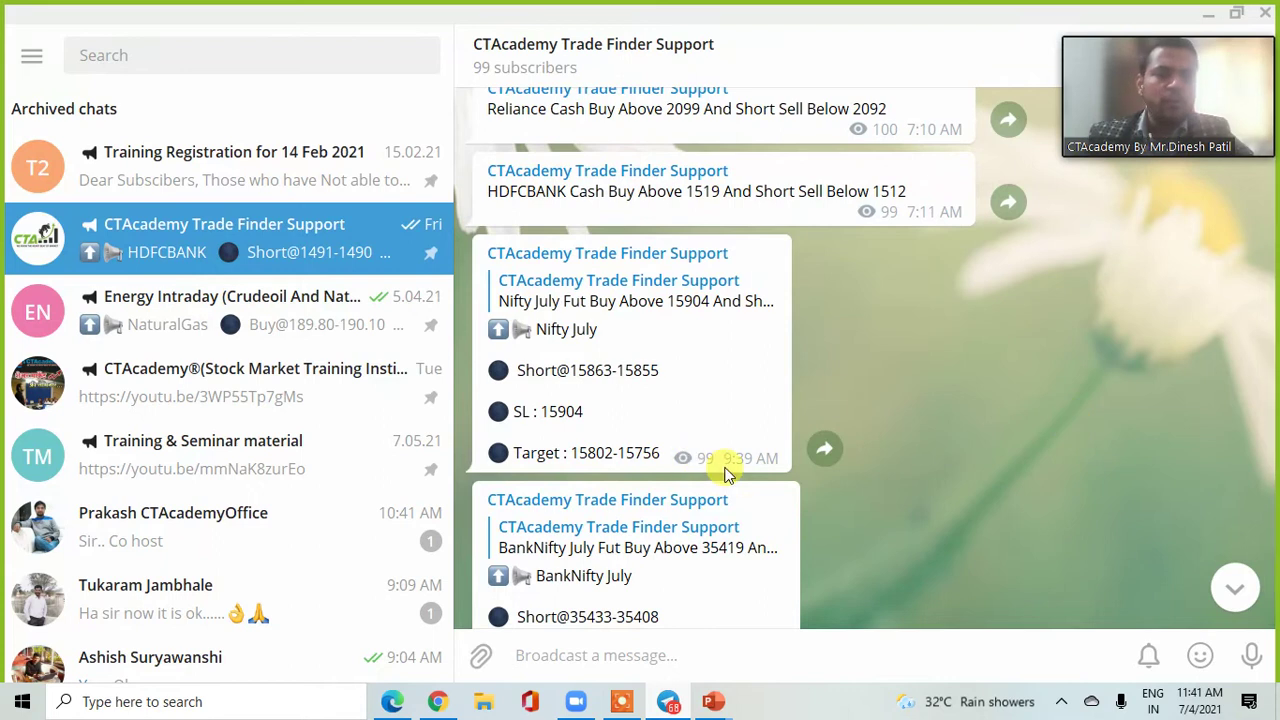
{"action": "mouse_move", "coordinate": [757, 466]}
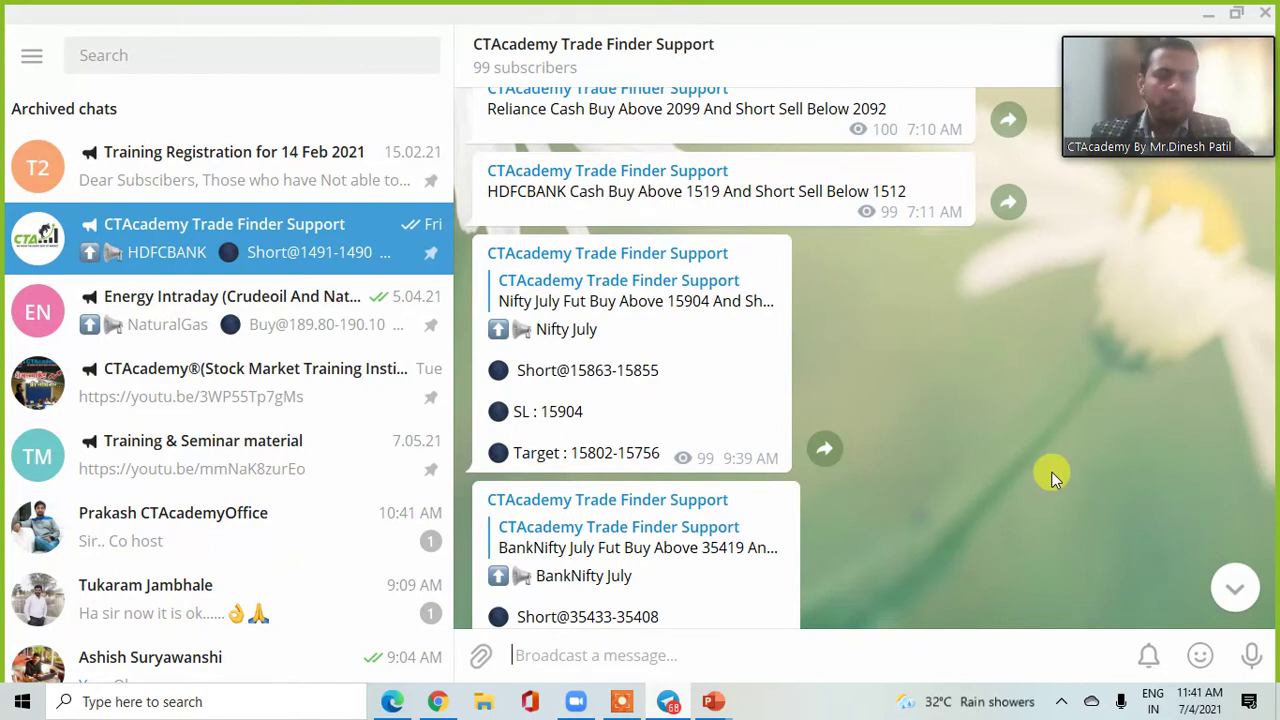
{"action": "scroll", "coordinate": [1052, 477], "scroll_direction": "down", "scroll_amount": 3}
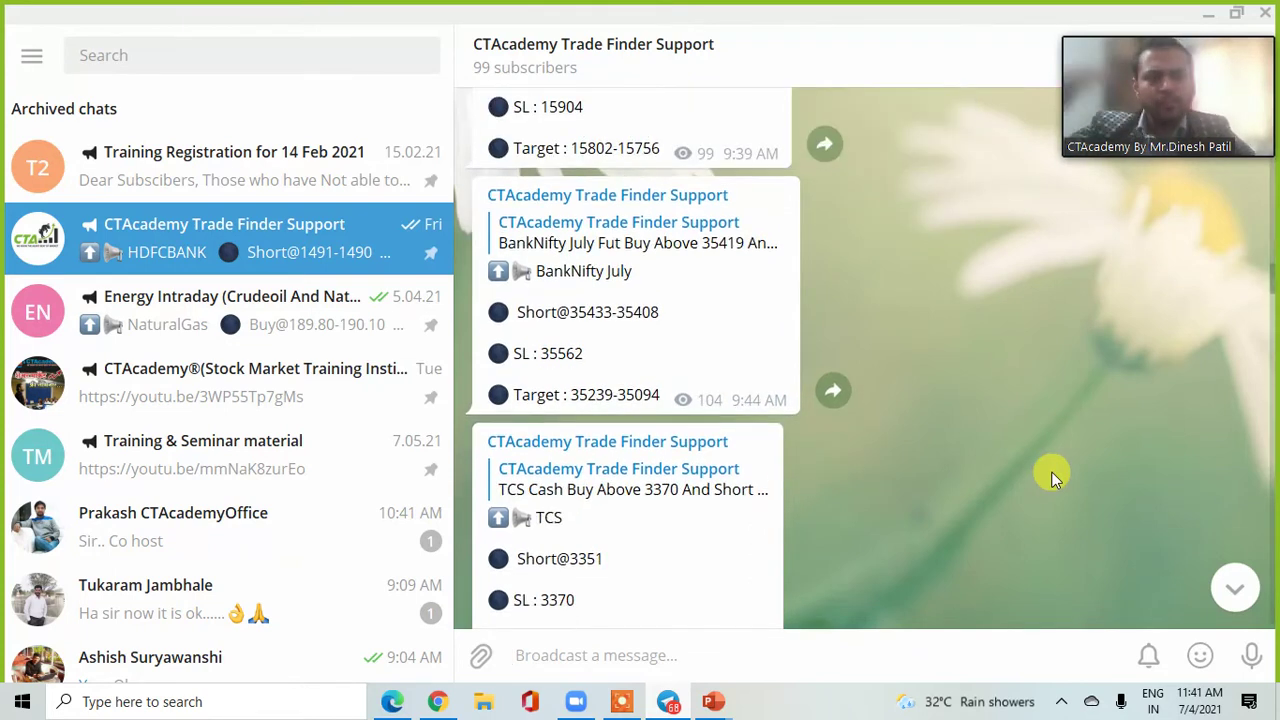
{"action": "scroll", "coordinate": [1052, 477], "scroll_direction": "down", "scroll_amount": 6}
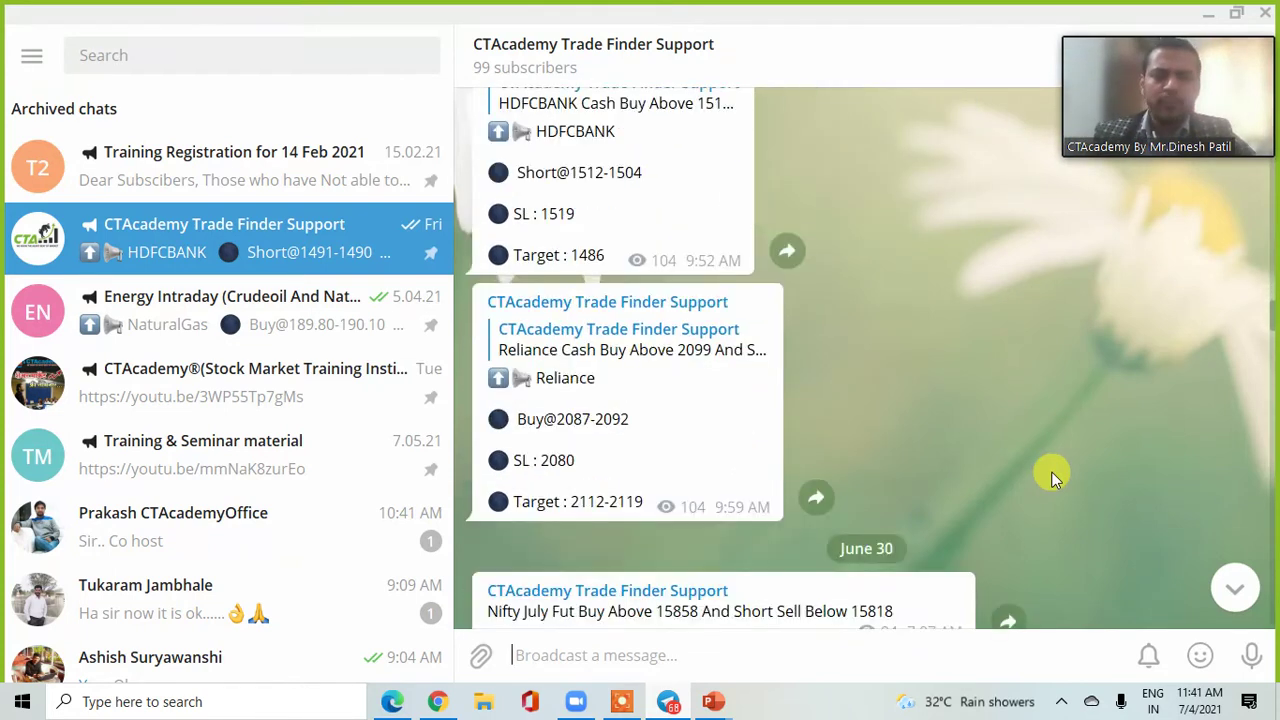
{"action": "scroll", "coordinate": [1051, 476], "scroll_direction": "down", "scroll_amount": 2}
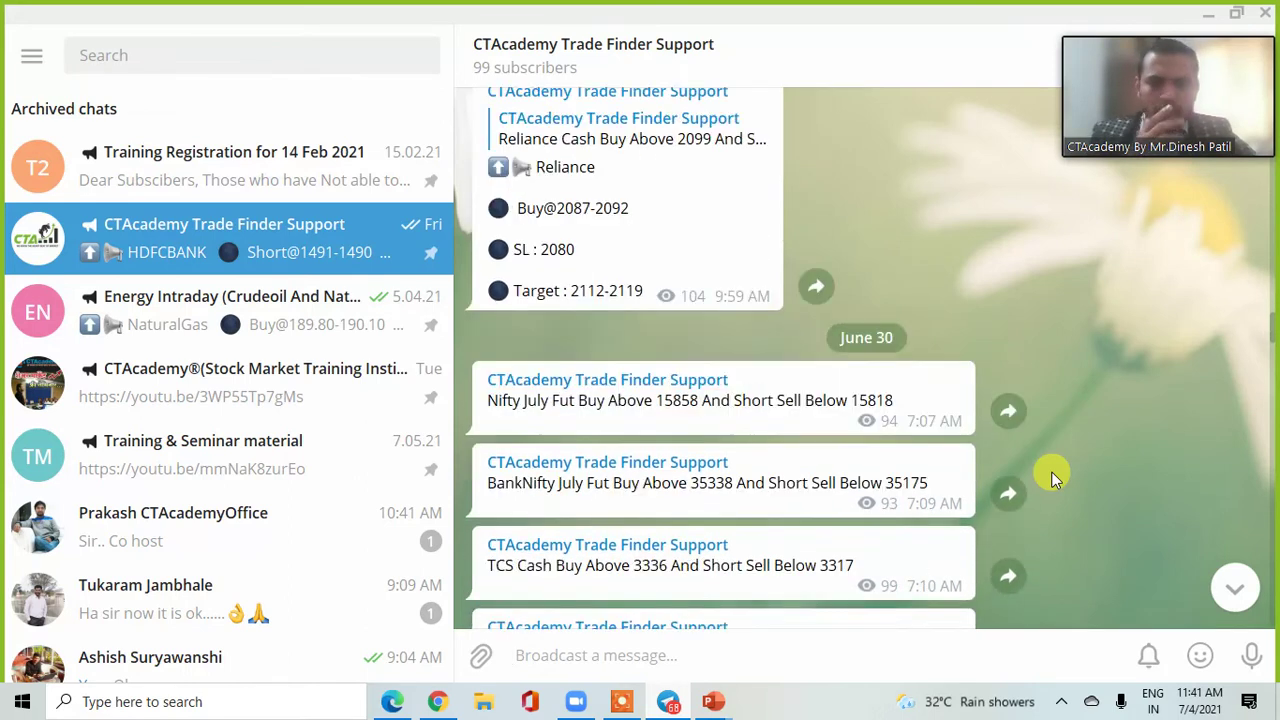
Review the June 30 buy and short-sell levels and the follow-up trade calls for Nifty, BankNifty, Reliance, TCS and HDFCBANK.
{"action": "scroll", "coordinate": [1051, 476], "scroll_direction": "down", "scroll_amount": 1}
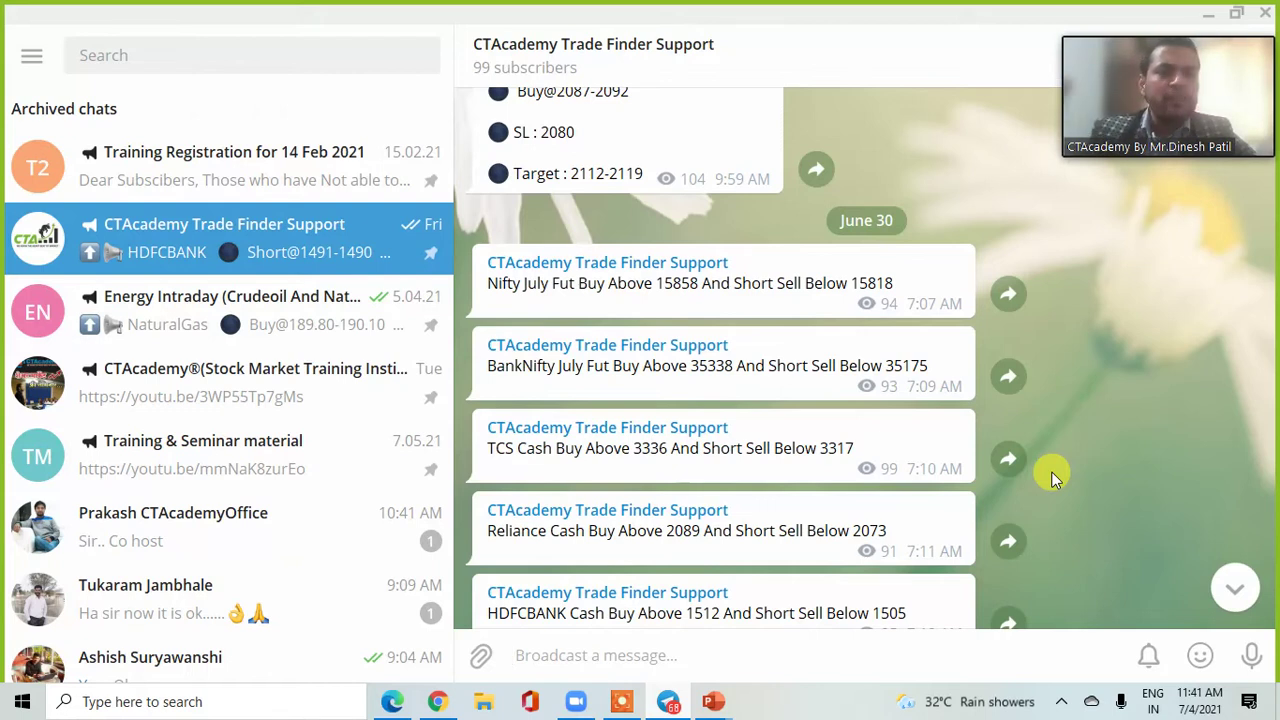
{"action": "scroll", "coordinate": [1051, 476], "scroll_direction": "down", "scroll_amount": 1}
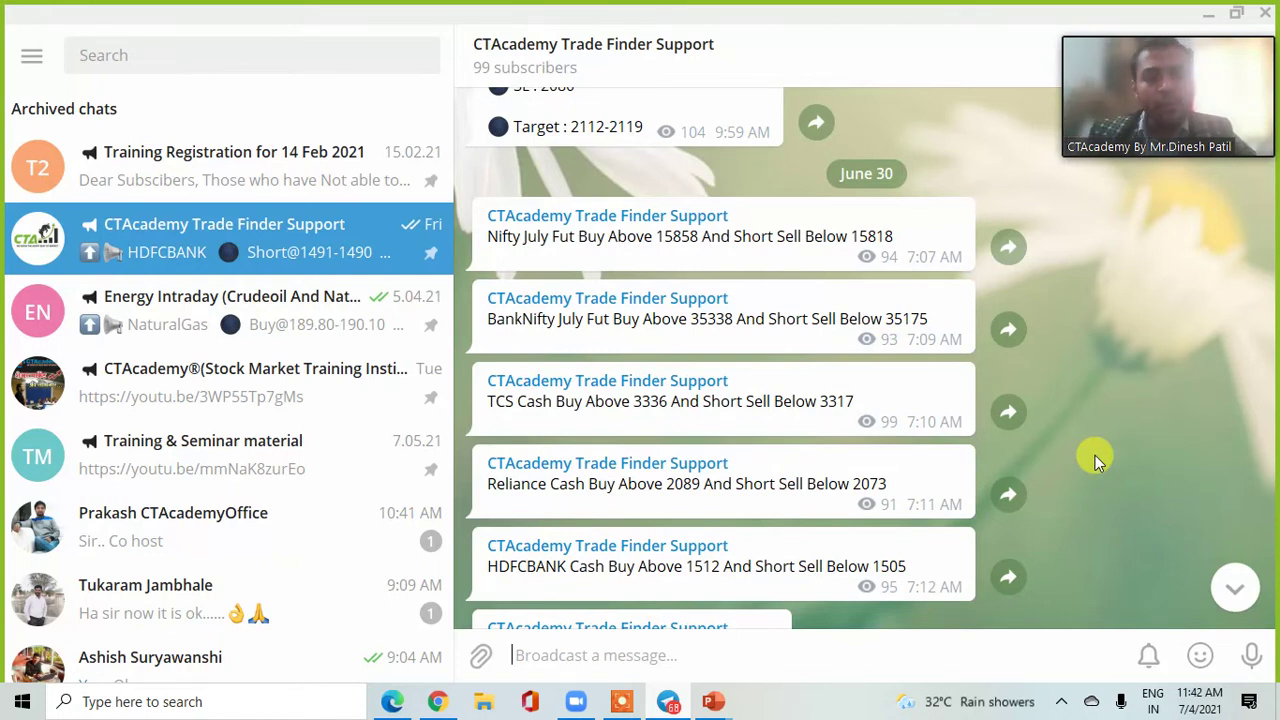
{"action": "scroll", "coordinate": [1095, 455], "scroll_direction": "down", "scroll_amount": 1}
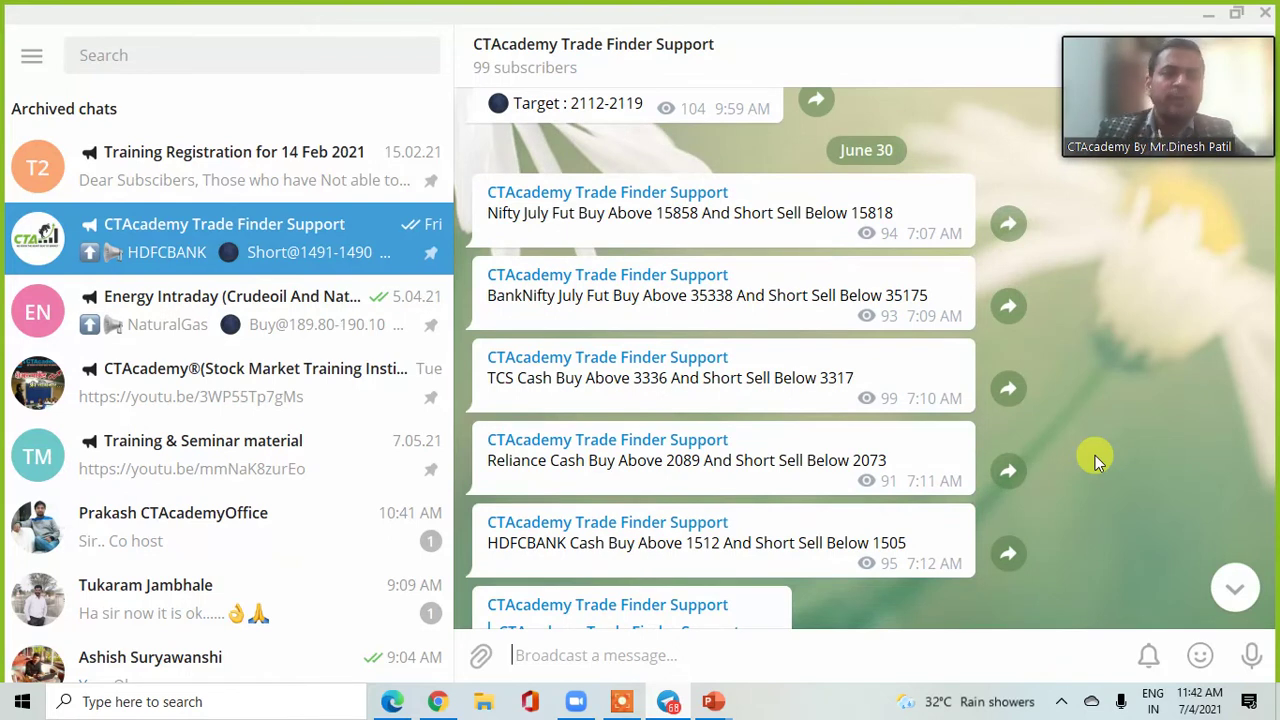
{"action": "scroll", "coordinate": [1095, 455], "scroll_direction": "down", "scroll_amount": 3}
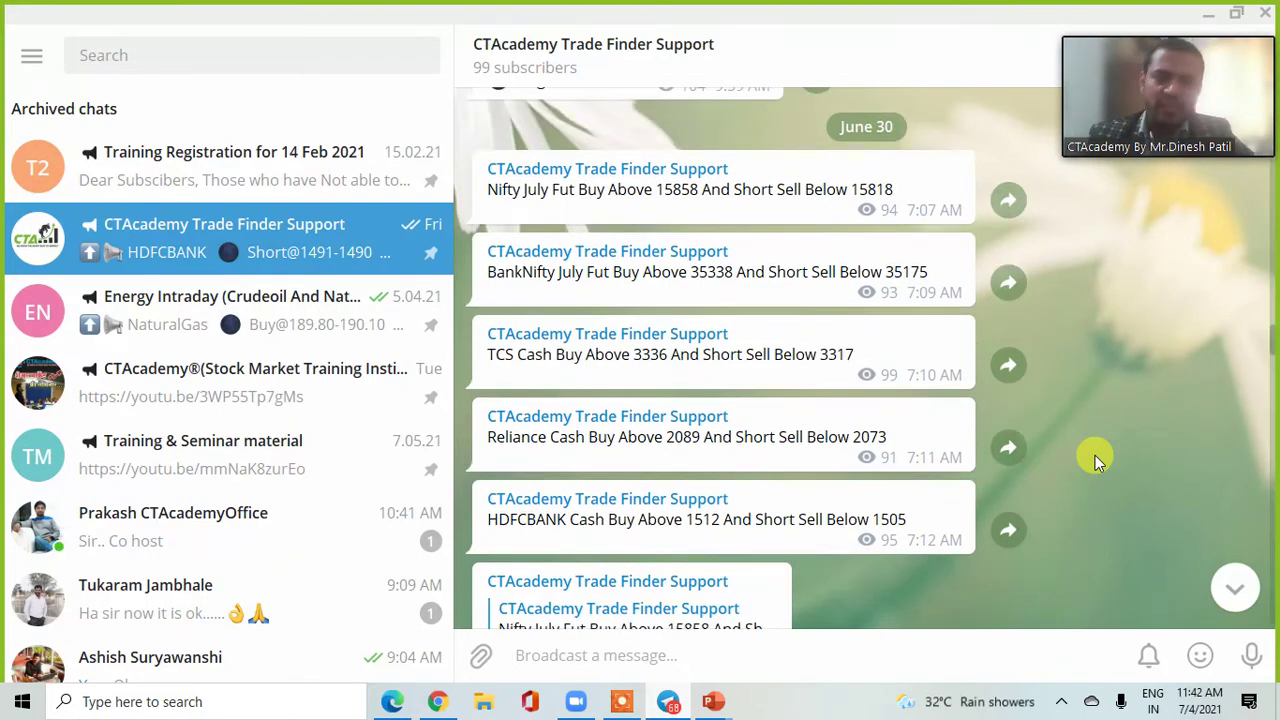
{"action": "scroll", "coordinate": [1095, 455], "scroll_direction": "down", "scroll_amount": 5}
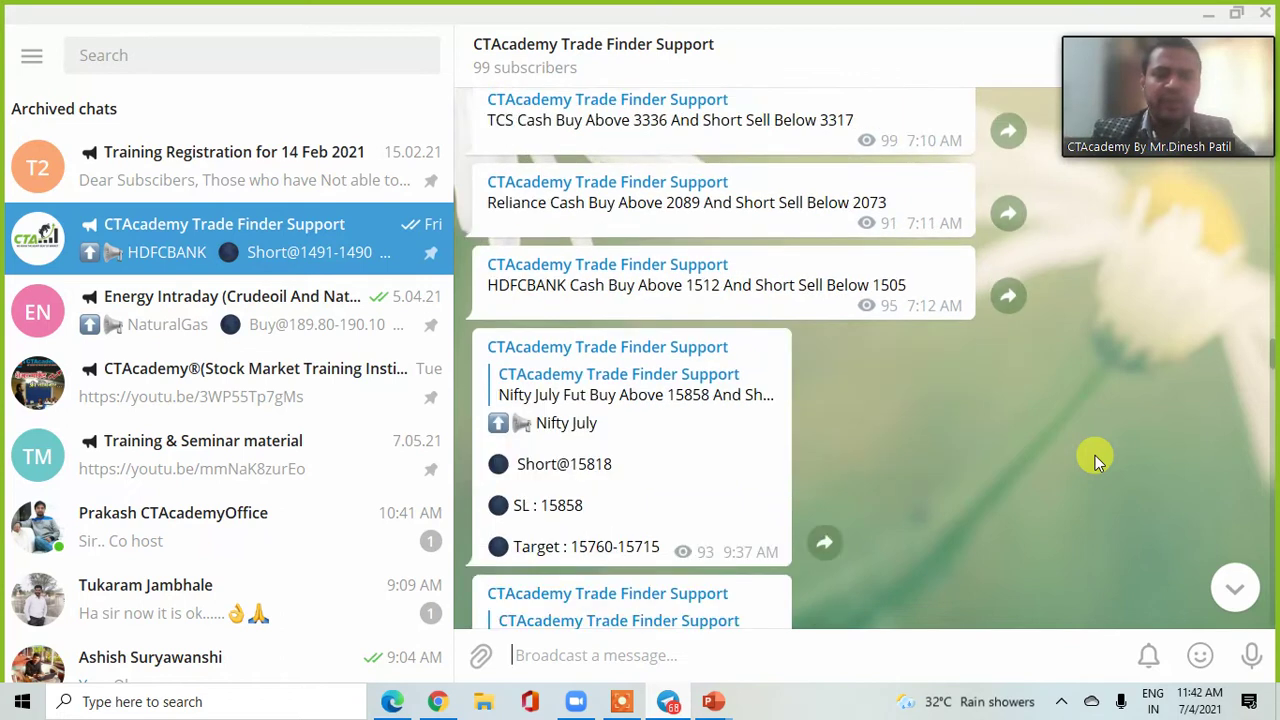
{"action": "scroll", "coordinate": [1095, 460], "scroll_direction": "down", "scroll_amount": 3}
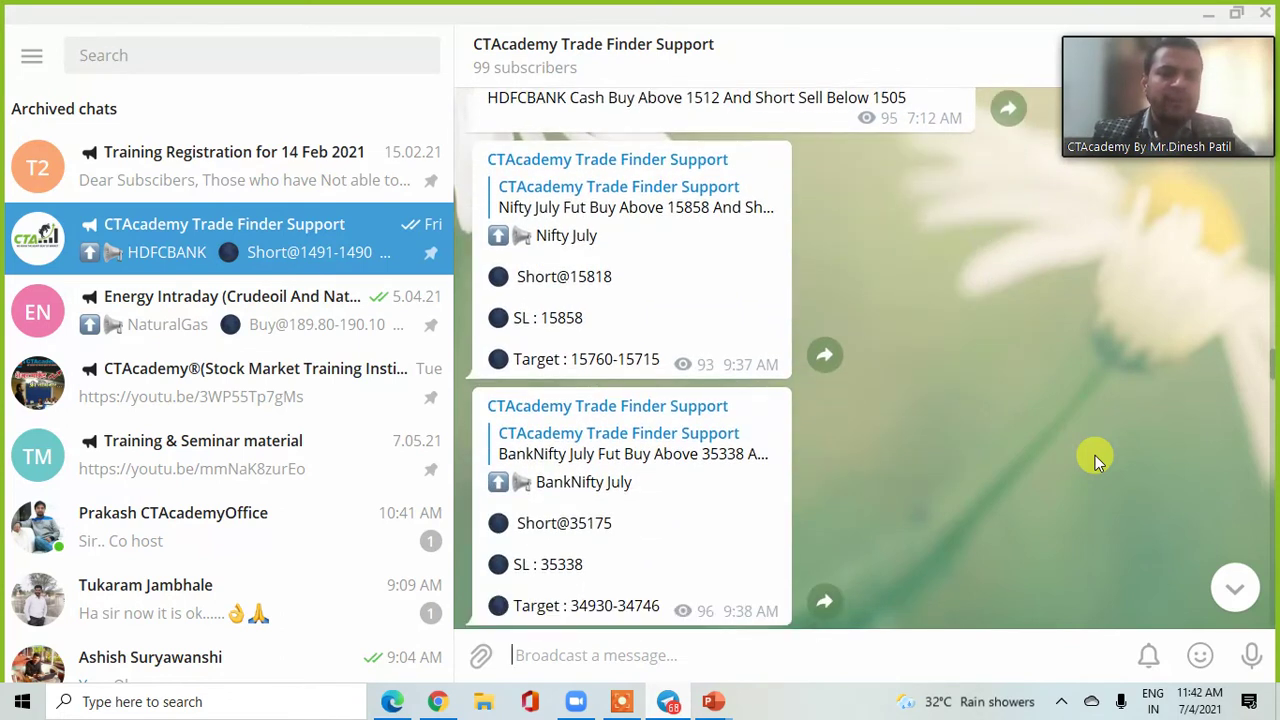
{"action": "scroll", "coordinate": [1095, 460], "scroll_direction": "down", "scroll_amount": 5}
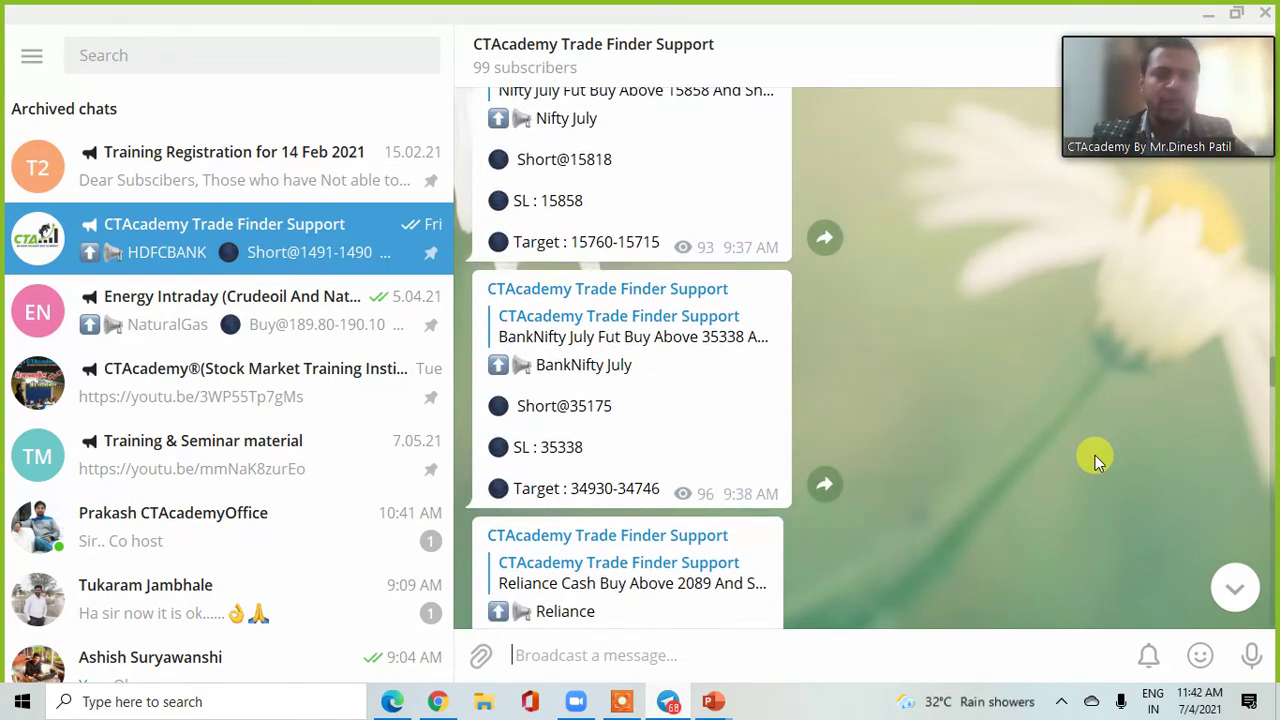
{"action": "scroll", "coordinate": [1095, 458], "scroll_direction": "down", "scroll_amount": 14}
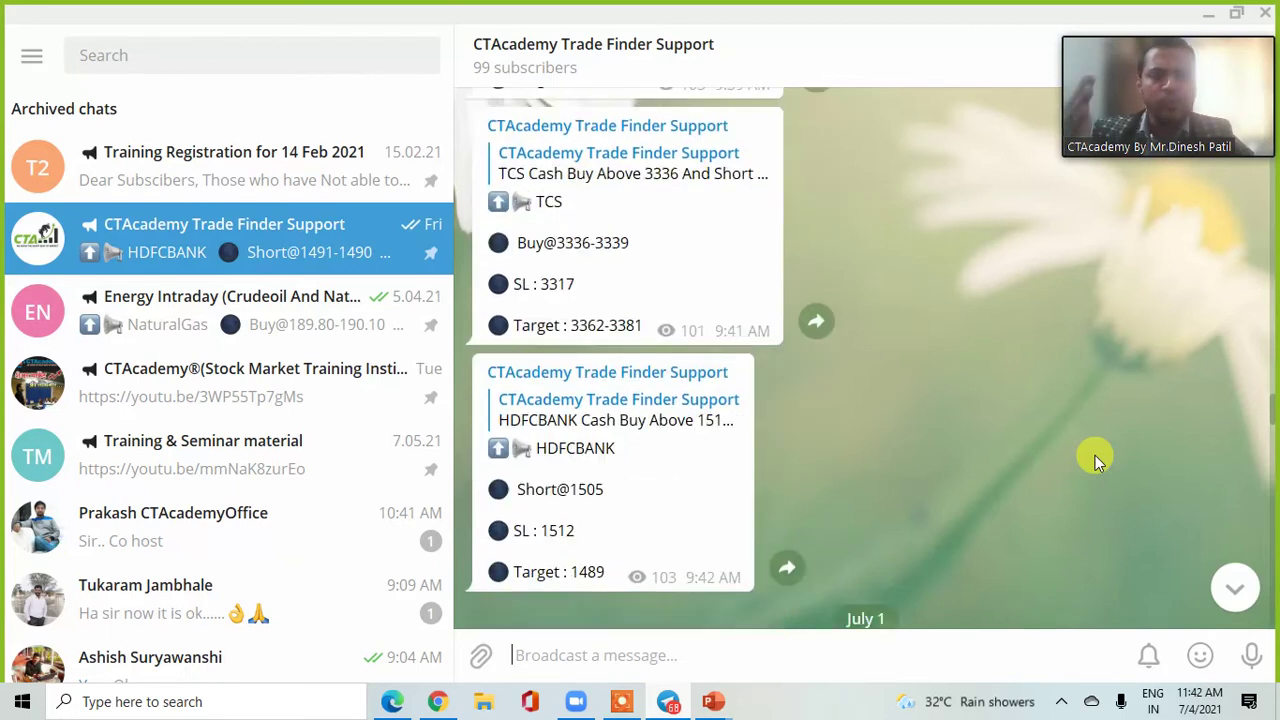
Examine the July 1 buy and short-sell levels and the trade calls with stop loss and target that follow them.
{"action": "scroll", "coordinate": [1095, 458], "scroll_direction": "down", "scroll_amount": 3}
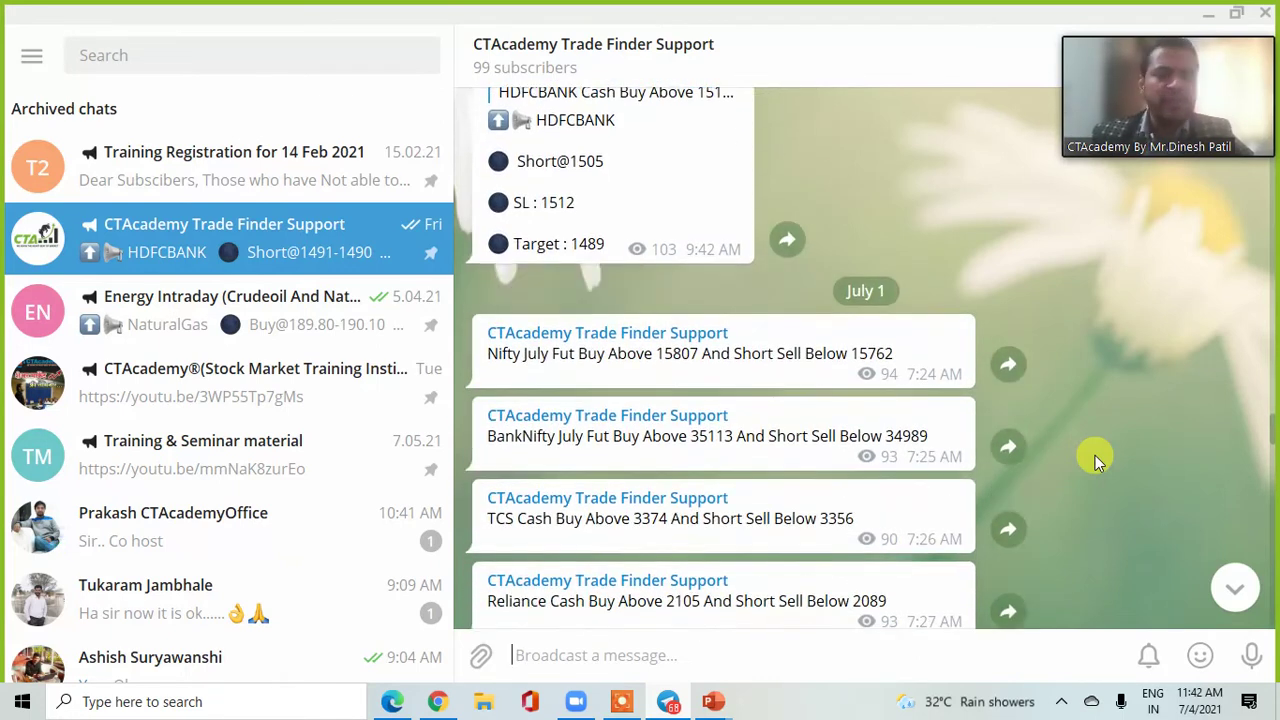
{"action": "scroll", "coordinate": [1095, 458], "scroll_direction": "down", "scroll_amount": 2}
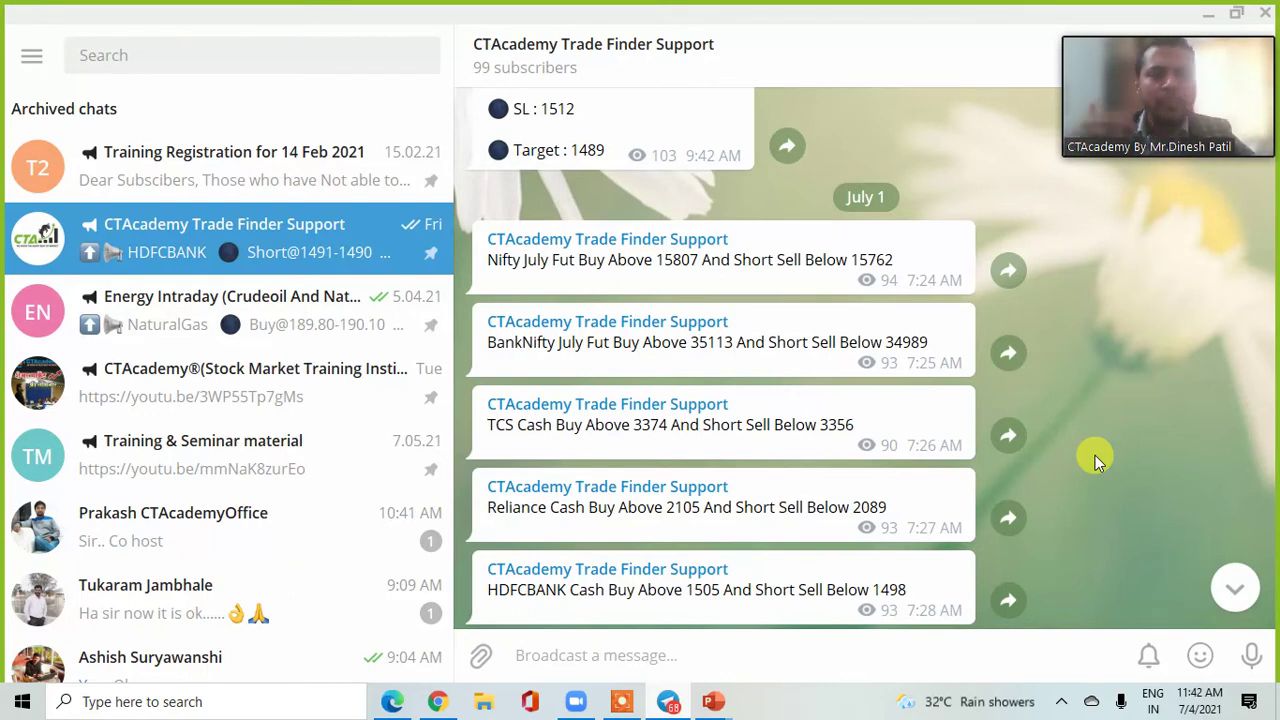
{"action": "scroll", "coordinate": [1095, 460], "scroll_direction": "down", "scroll_amount": 1}
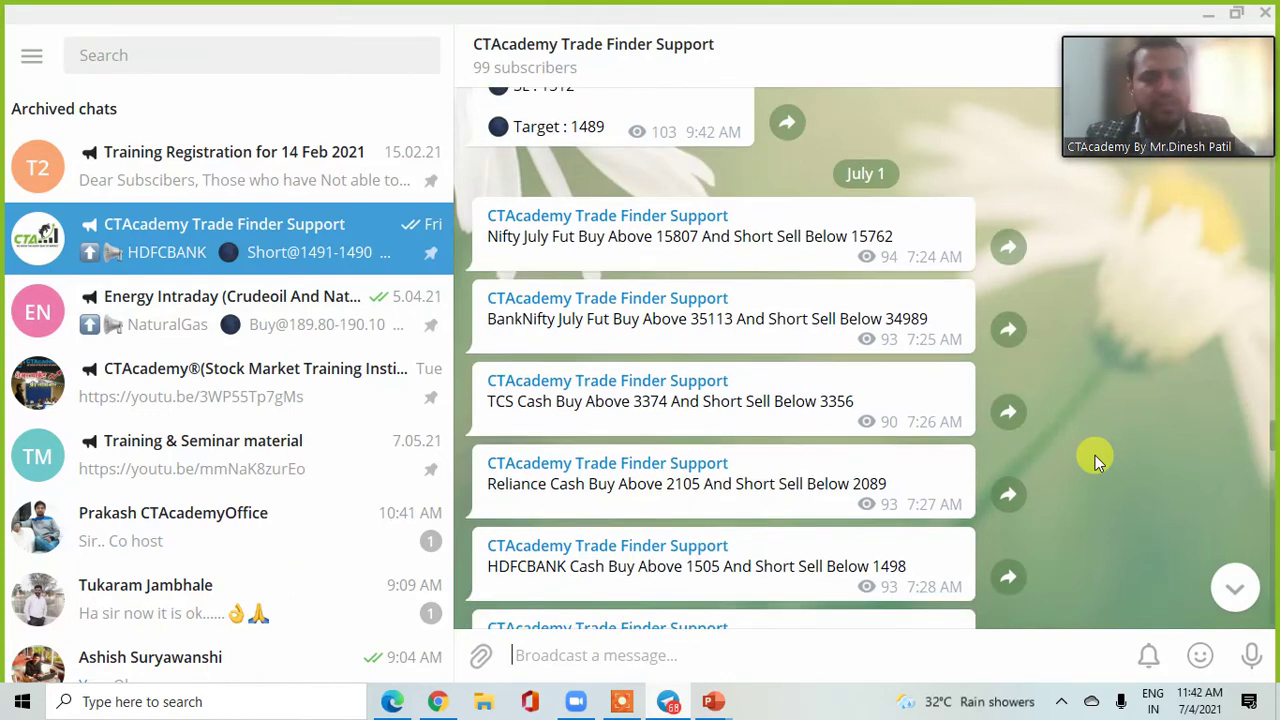
{"action": "scroll", "coordinate": [1095, 460], "scroll_direction": "down", "scroll_amount": 4}
{"action": "scroll", "coordinate": [1095, 455], "scroll_direction": "down", "scroll_amount": 5}
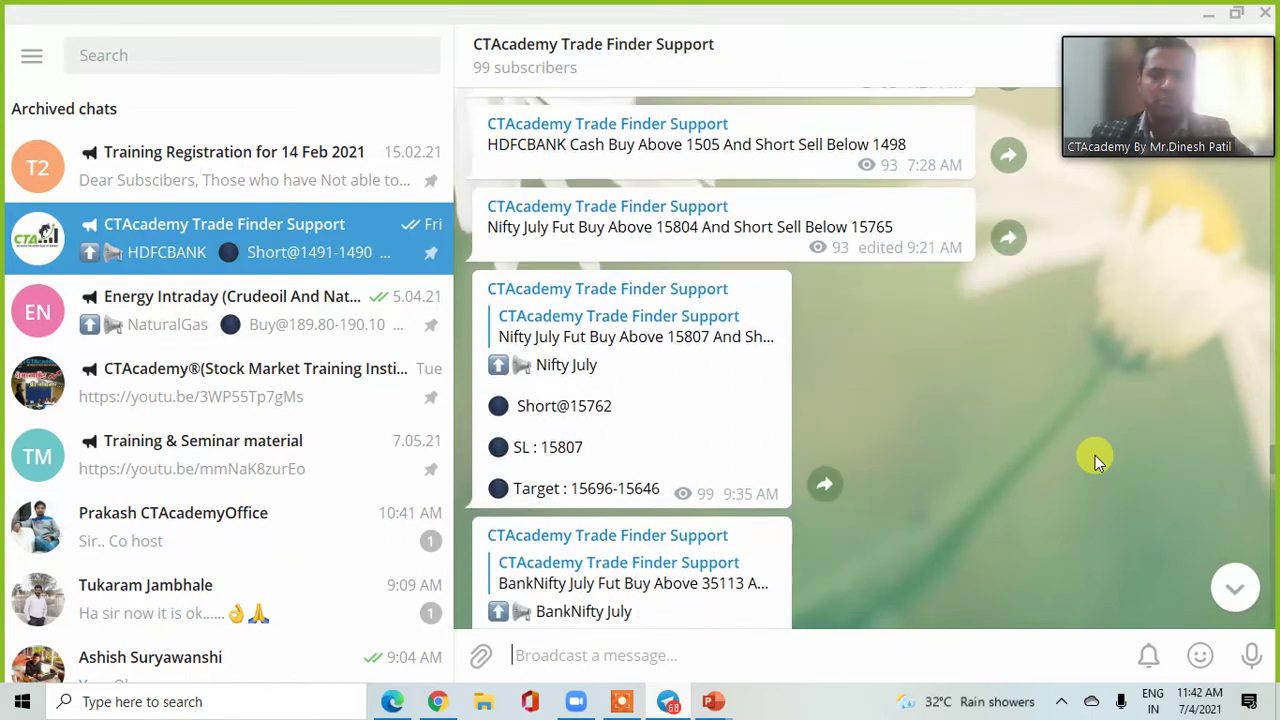
{"action": "scroll", "coordinate": [1095, 458], "scroll_direction": "down", "scroll_amount": 15}
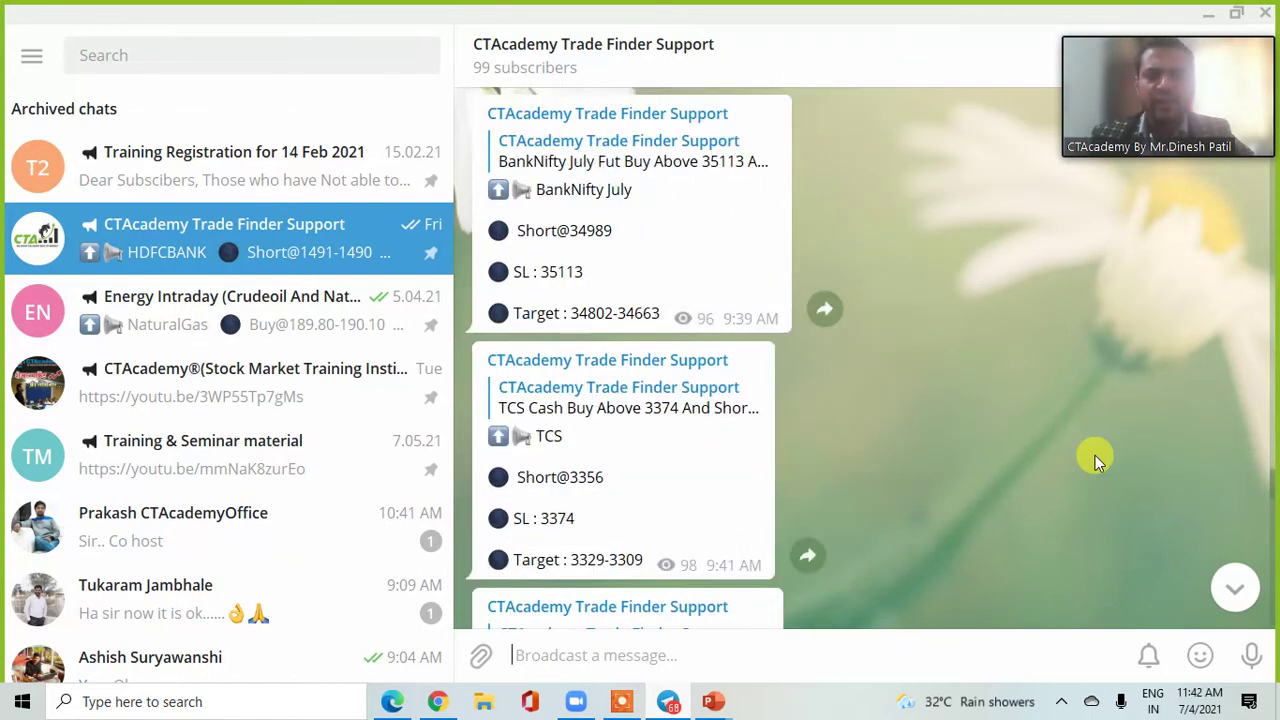
Examine the last July 1 Reliance call and the July 2 buy and short-sell levels posted in the channel.
{"action": "scroll", "coordinate": [1095, 458], "scroll_direction": "down", "scroll_amount": 3}
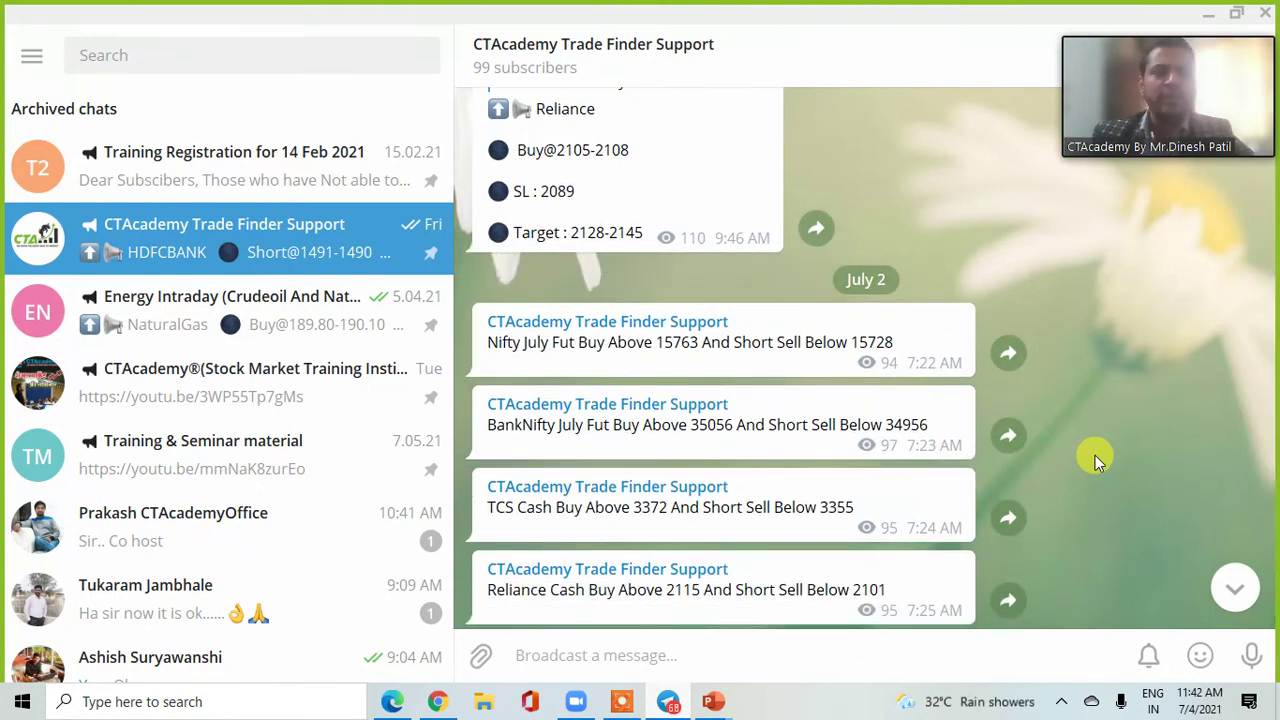
{"action": "scroll", "coordinate": [1095, 458], "scroll_direction": "down", "scroll_amount": 1}
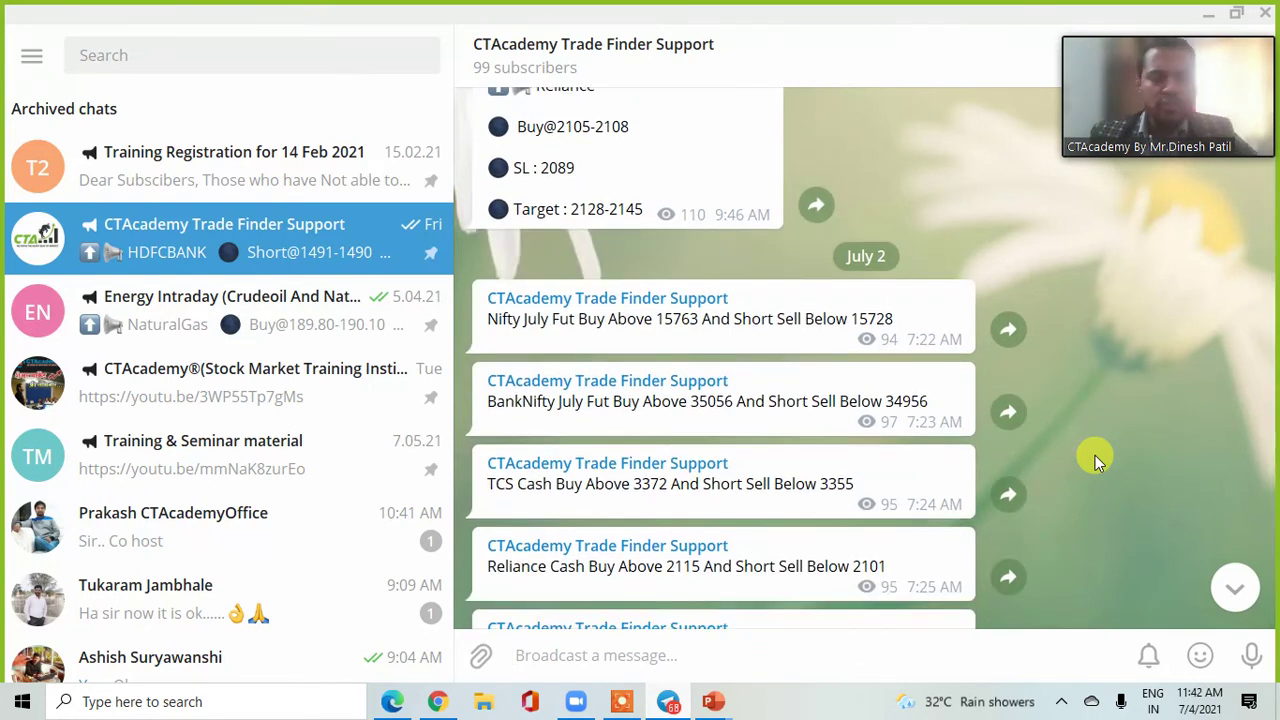
{"action": "scroll", "coordinate": [1095, 455], "scroll_direction": "down", "scroll_amount": 1}
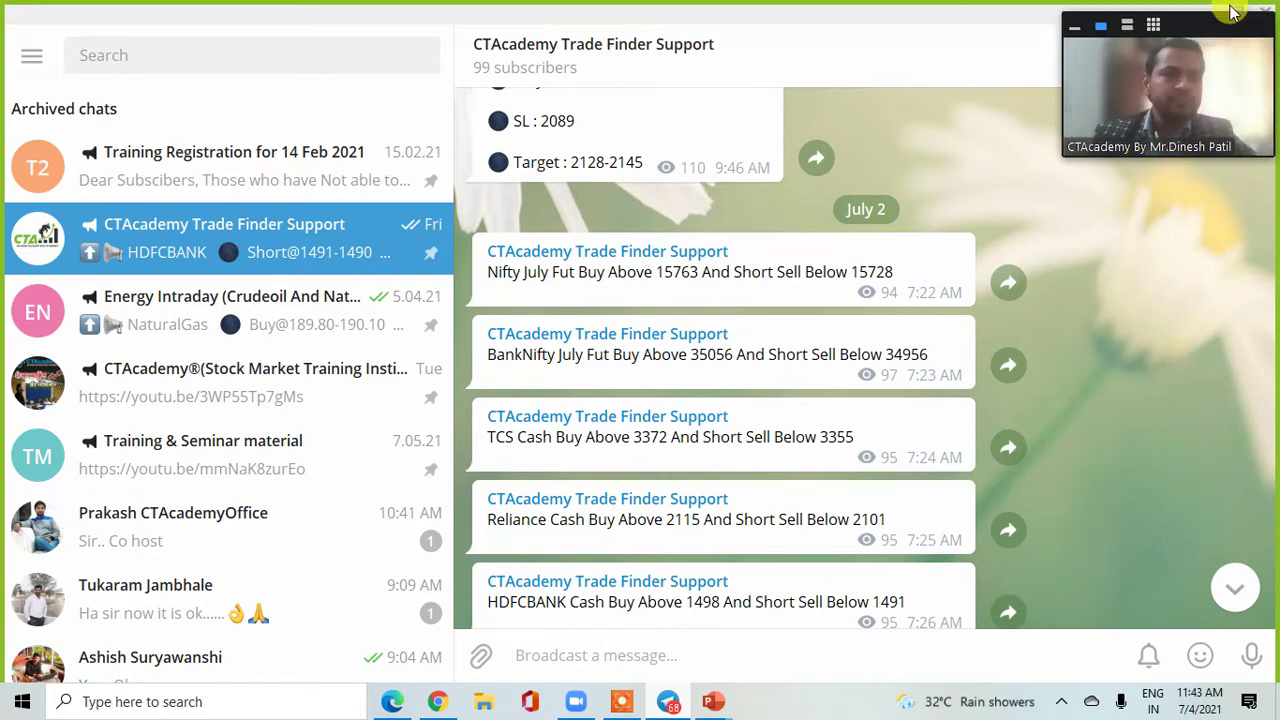
Leave Telegram and bring up the CTA Webinar presentation in PowerPoint at the Trading Patterns slide.
{"action": "mouse_move", "coordinate": [1210, 43]}
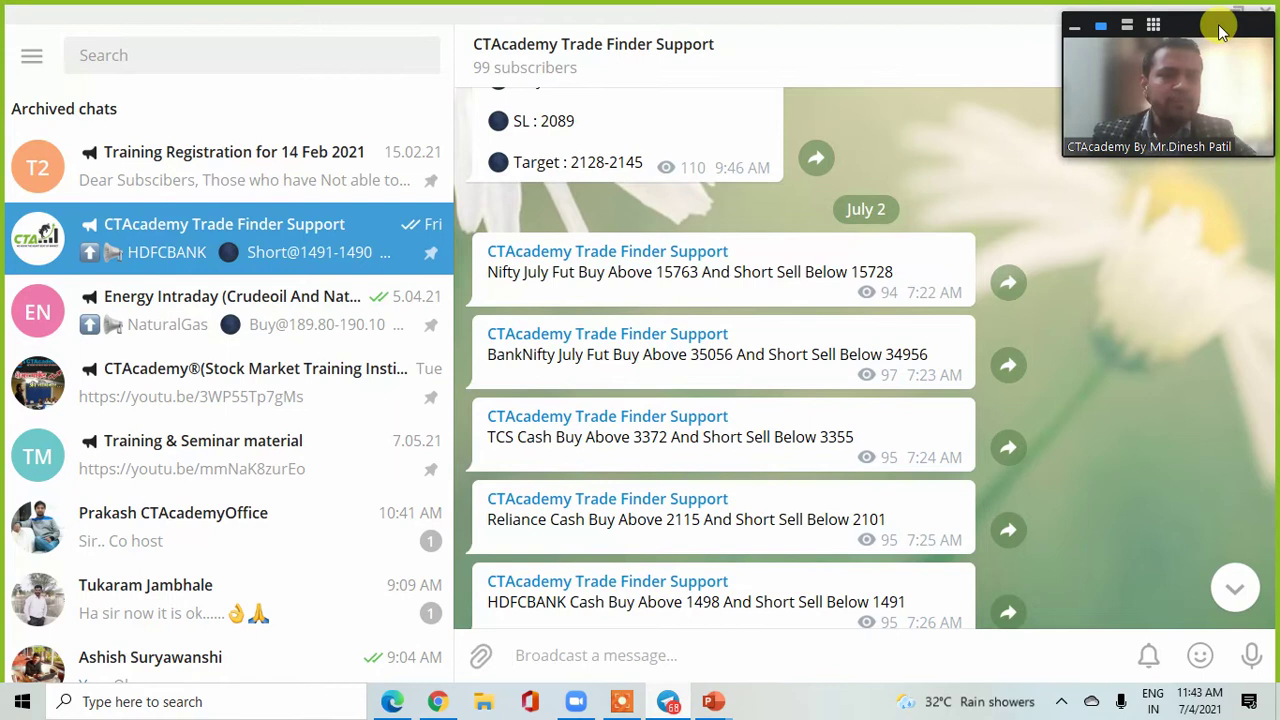
{"action": "left_click", "coordinate": [1214, 14]}
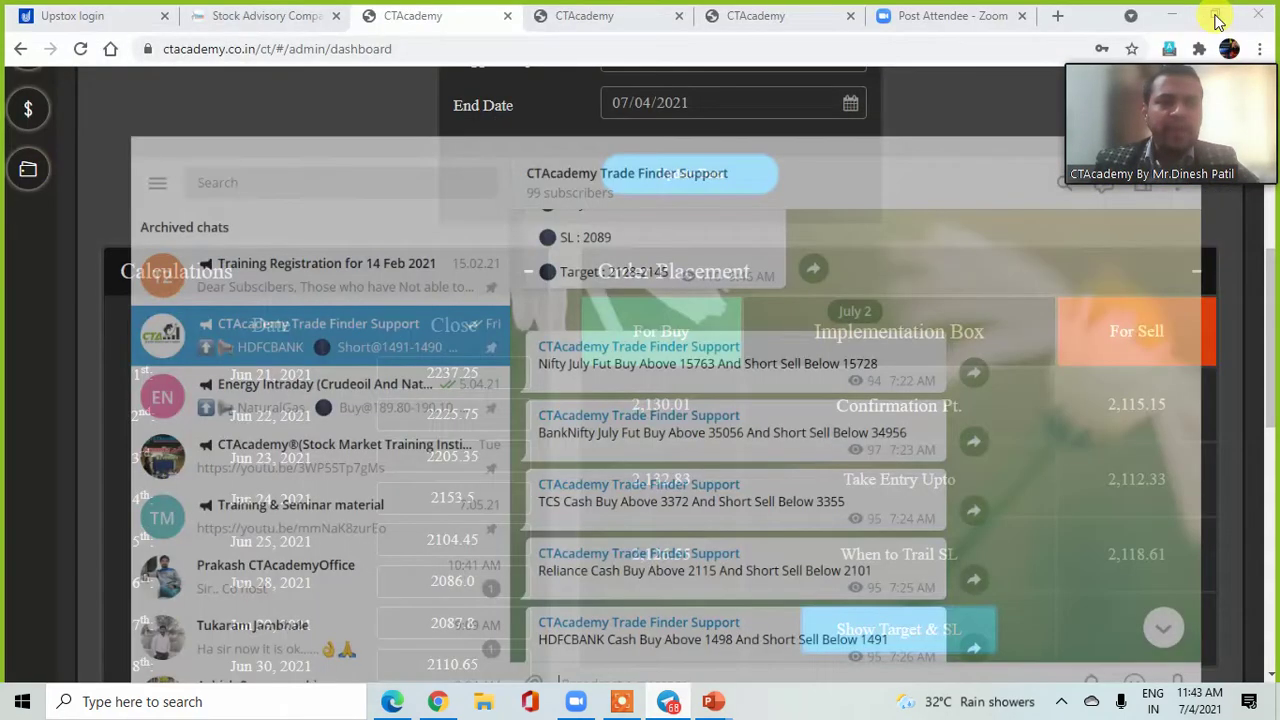
{"action": "left_click", "coordinate": [713, 703]}
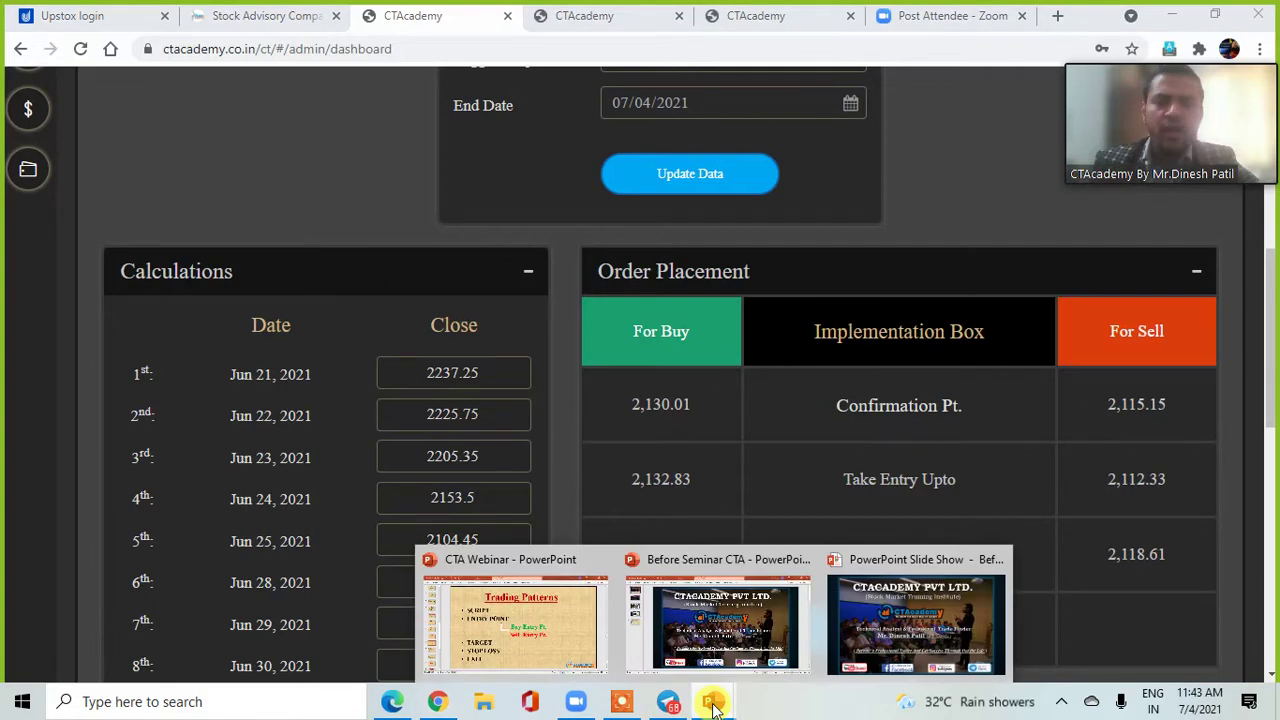
{"action": "left_click", "coordinate": [551, 620]}
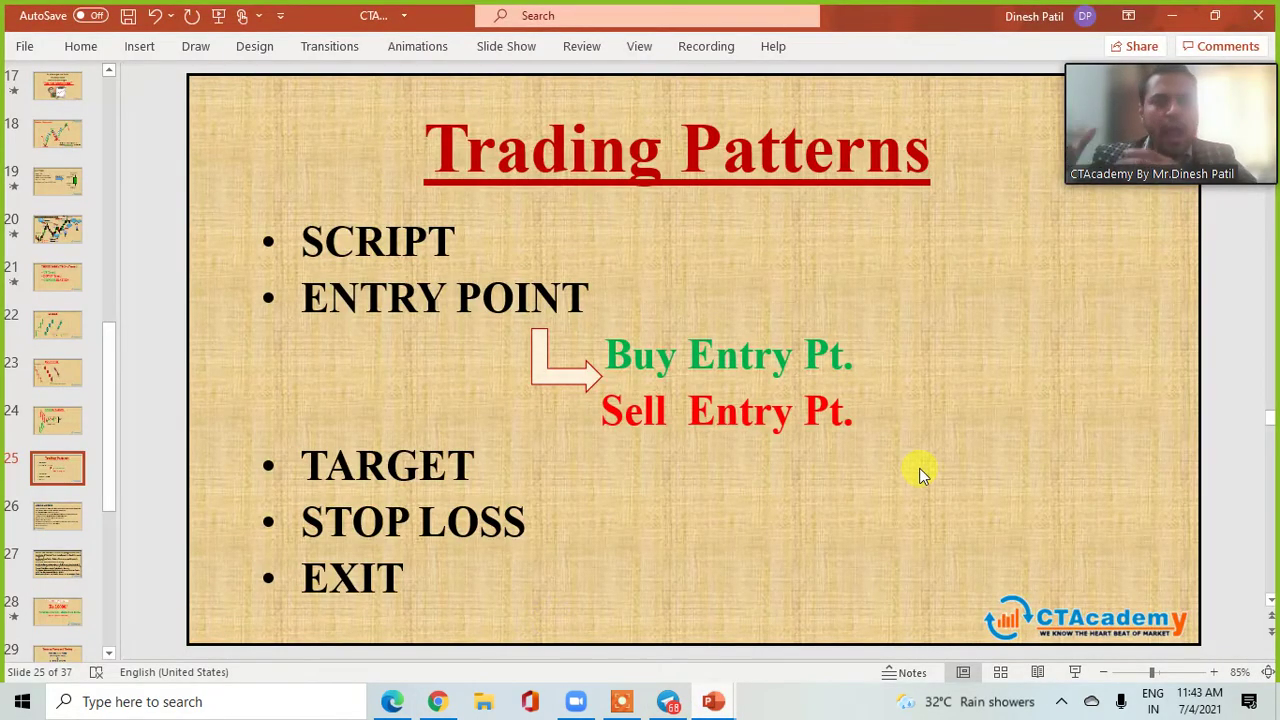